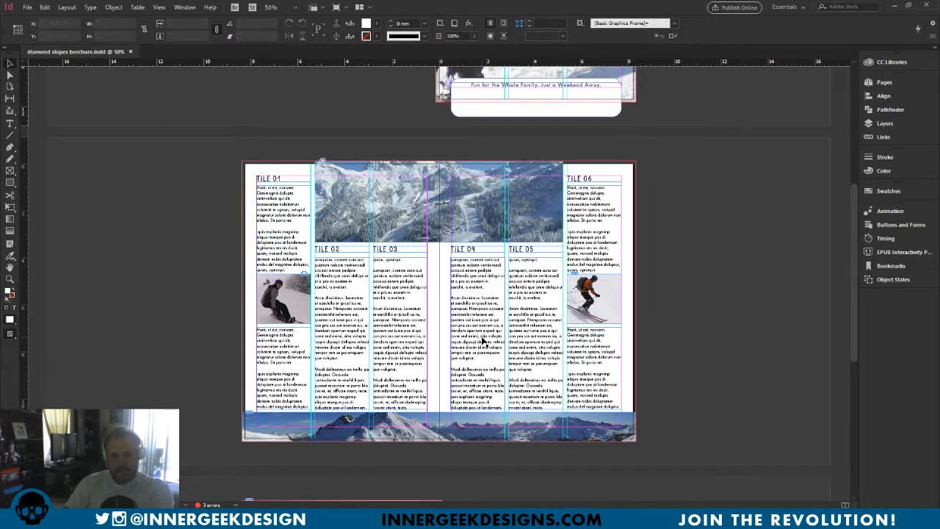
Move the snowboarder photo out of the TILE 01 column onto the pasteboard beside the spread.
key(ctrl+1)
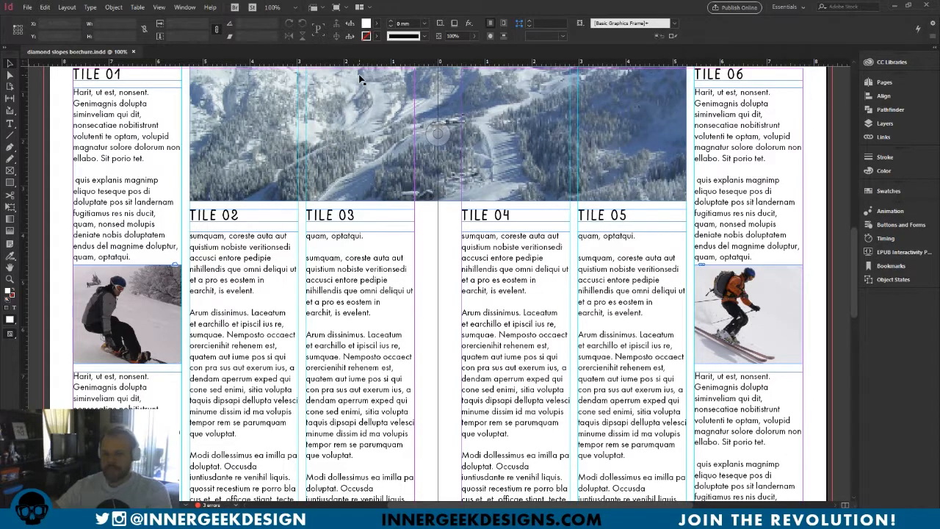
drag(210, 349, 335, 310)
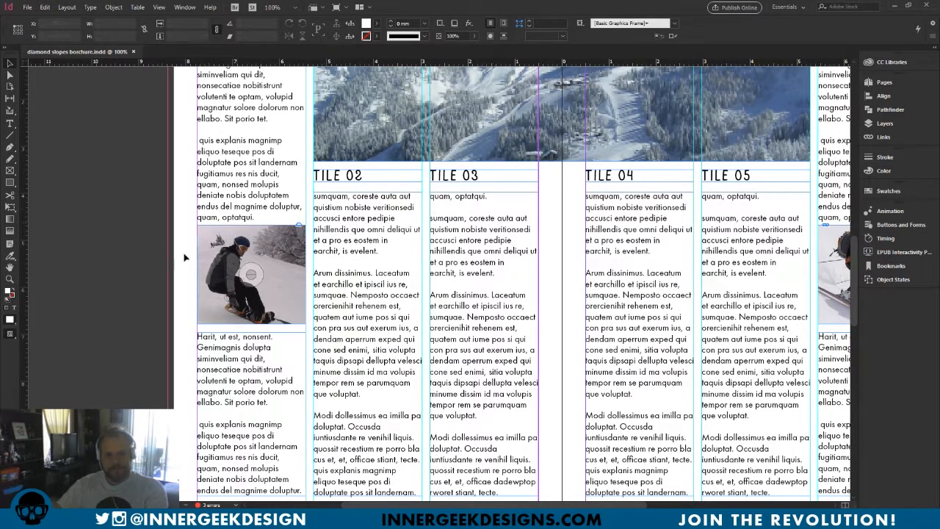
drag(321, 386, 481, 369)
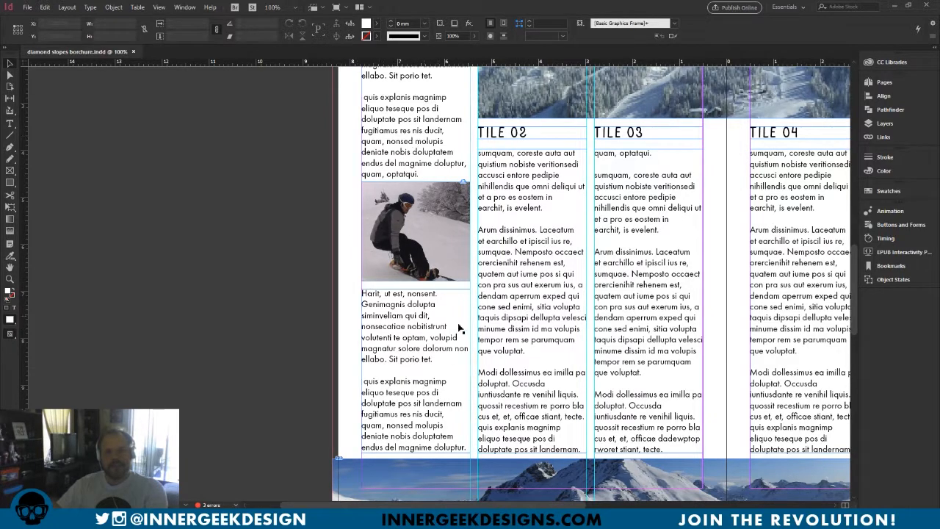
drag(441, 238, 212, 224)
Remove the lower text frame in the TILE 01 column and extend the upper one down to the mountain panorama.
click(419, 332)
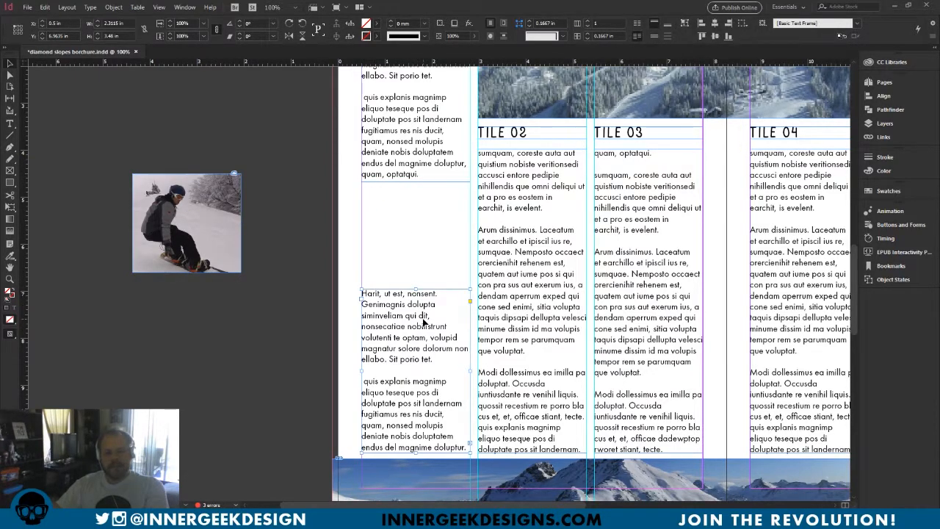
key(ctrl+a)
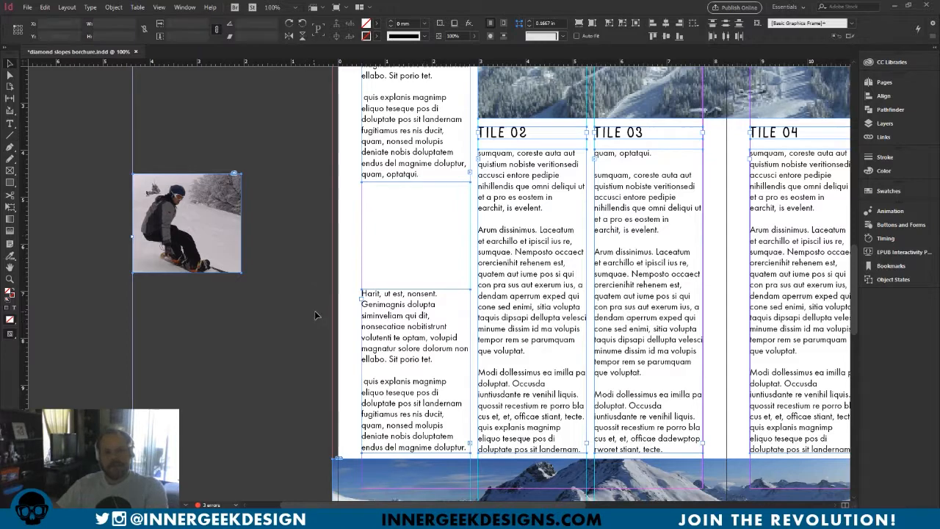
double_click(415, 381)
key(ctrl+a)
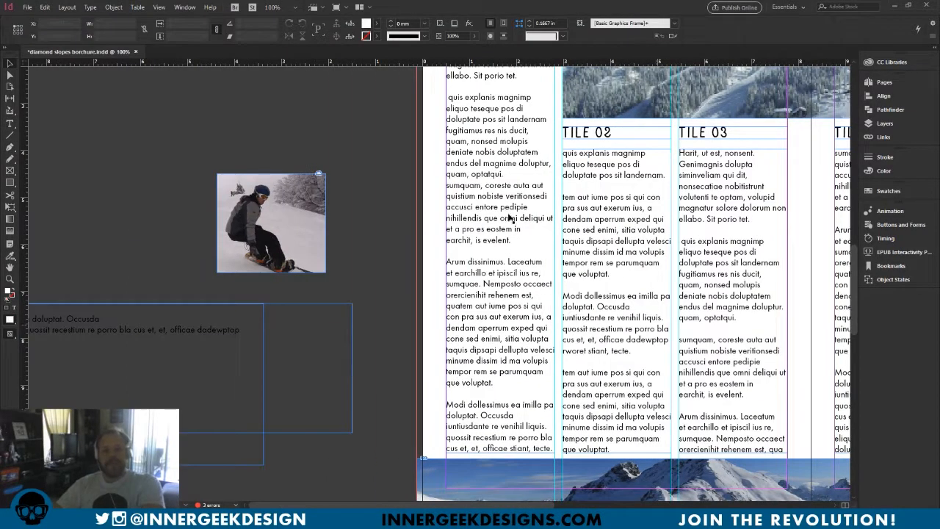
scroll(570, 304, up, 4)
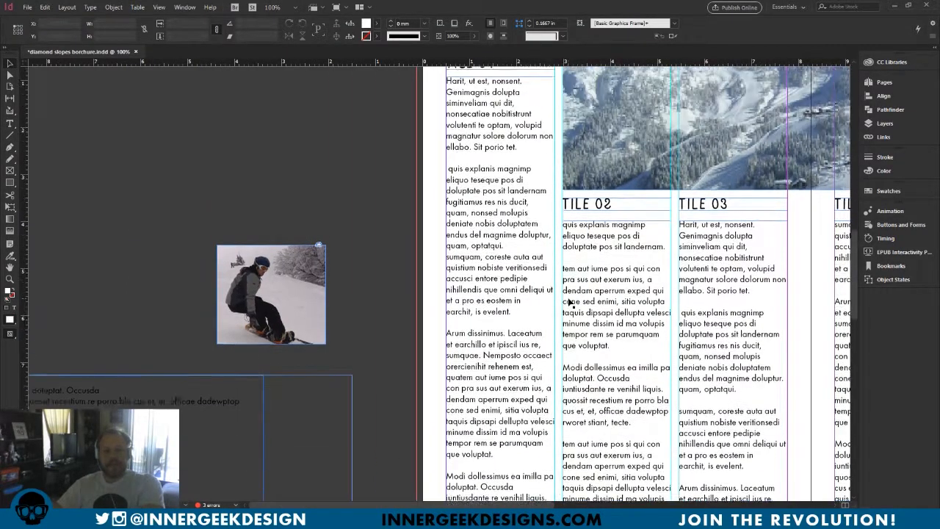
scroll(570, 303, down, 2)
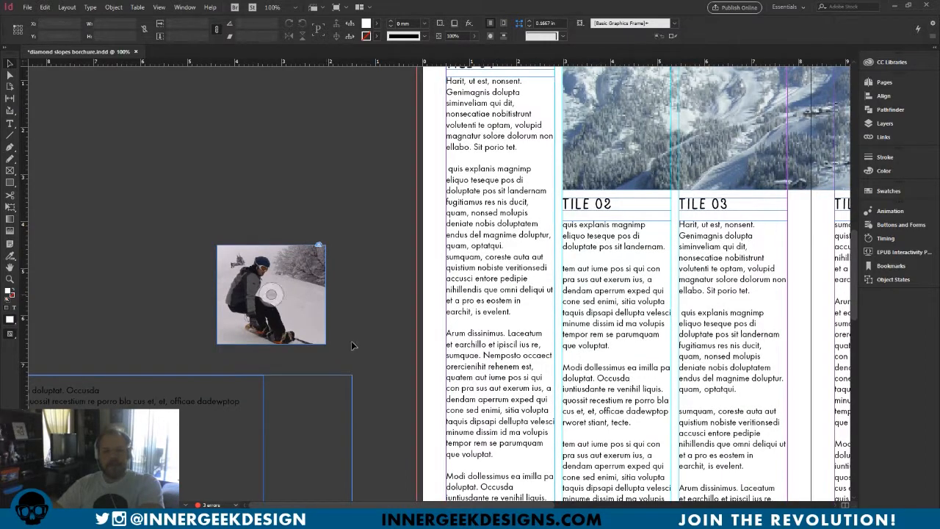
drag(630, 374, 506, 331)
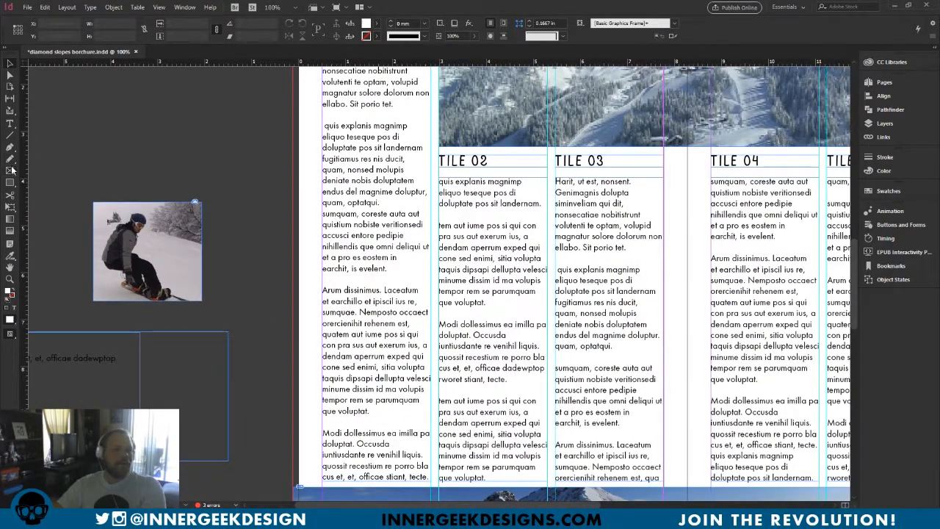
Draw a circular Ellipse Frame about 2.25 in wide over the gutter between the first two text columns.
click(10, 170)
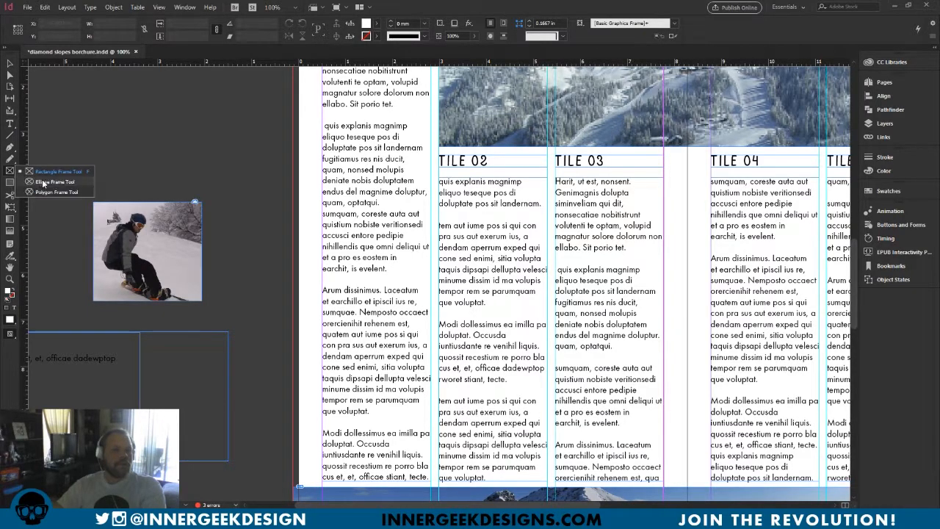
click(47, 181)
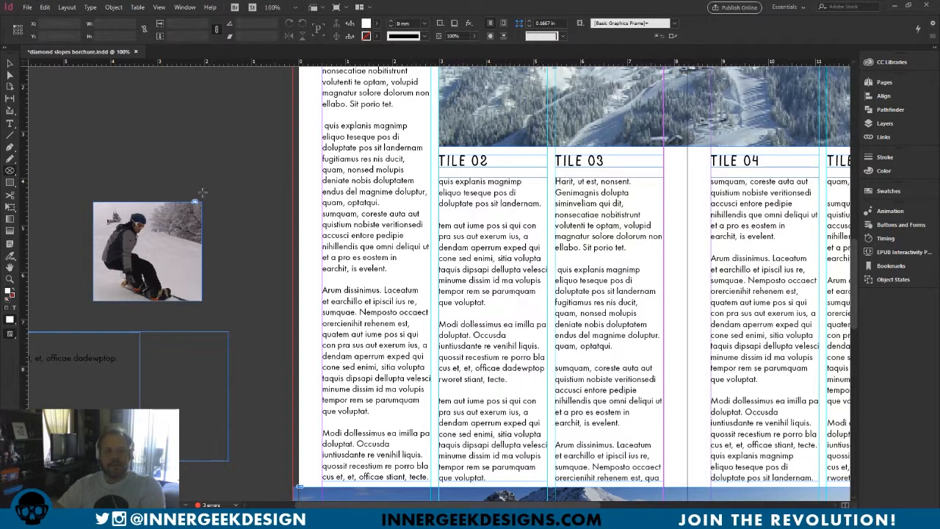
drag(414, 259, 459, 310)
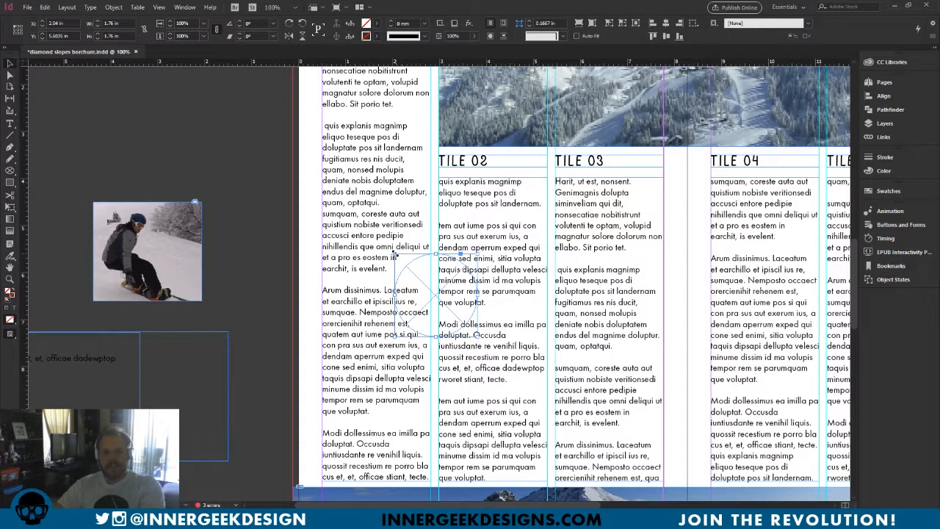
drag(394, 254, 495, 351)
drag(463, 309, 459, 311)
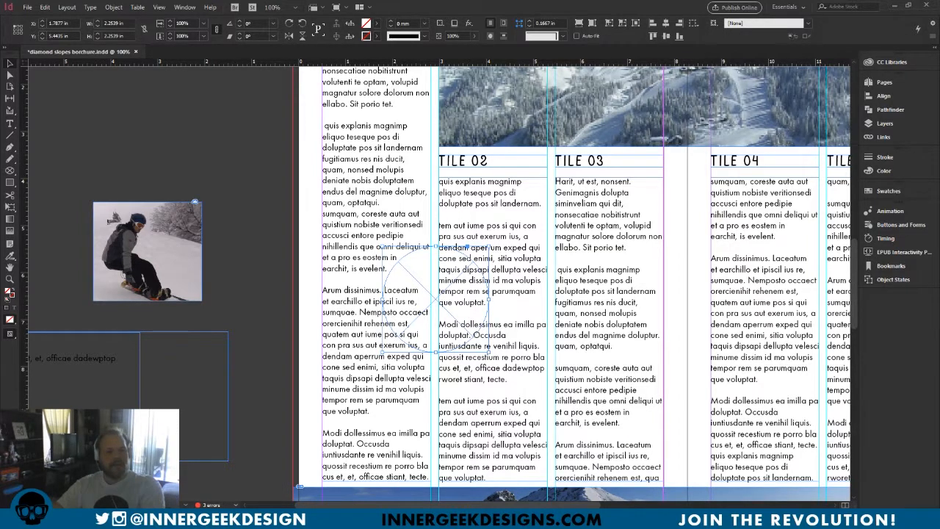
Place the snowboarder 05 graphic from the Diamond Slopes library into the circular frame.
click(894, 63)
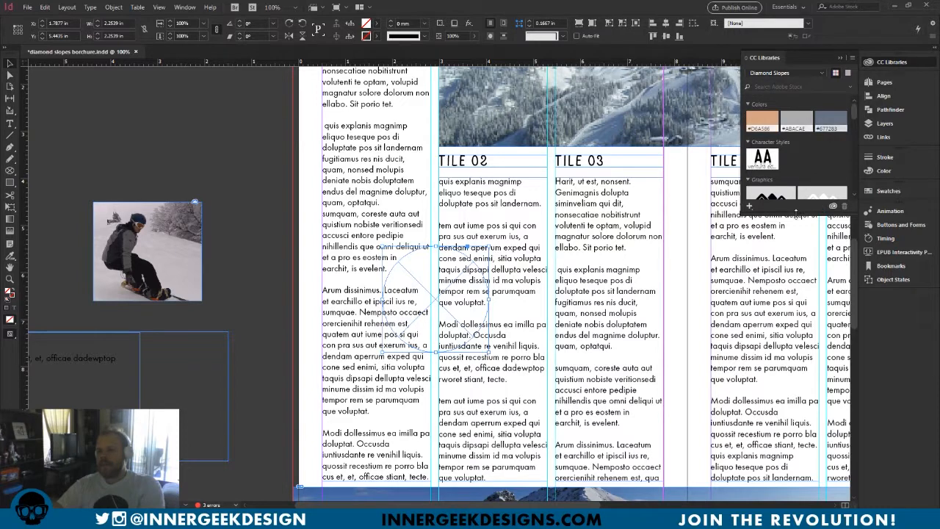
drag(796, 211, 791, 500)
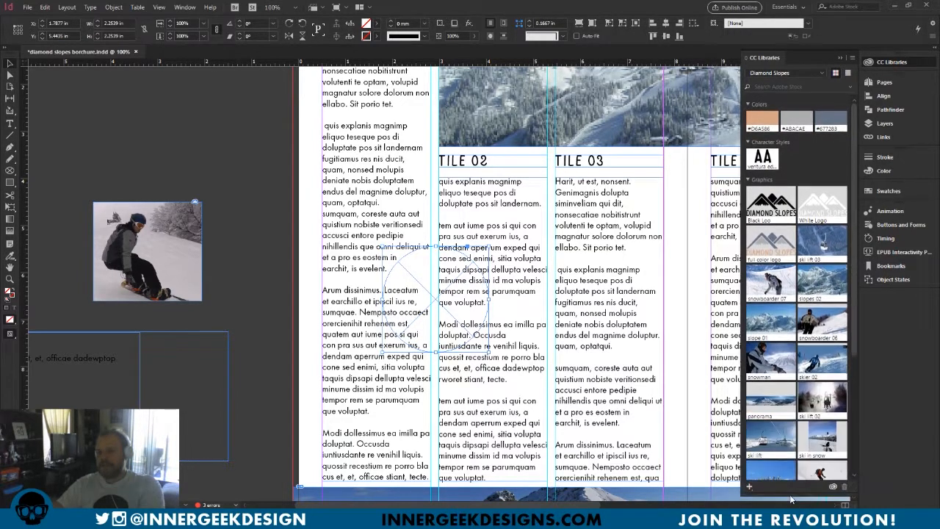
drag(741, 419, 629, 419)
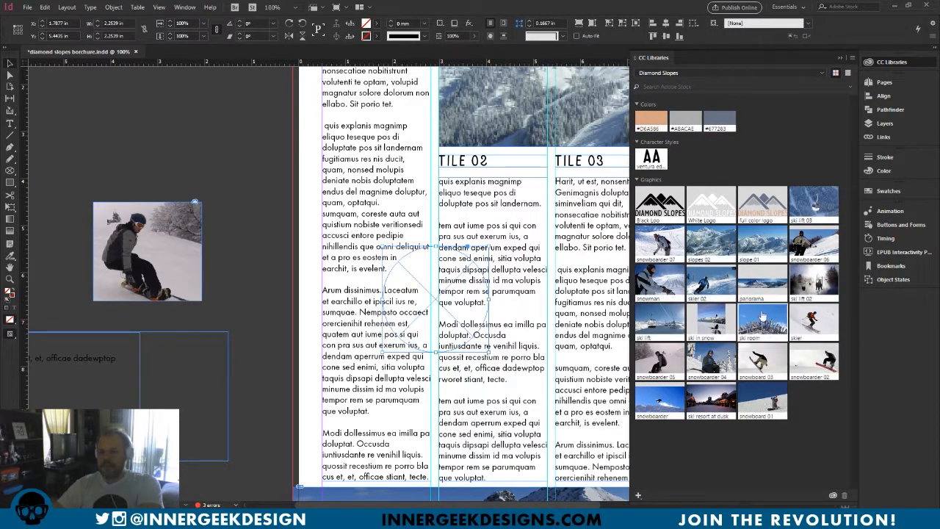
drag(724, 382, 413, 269)
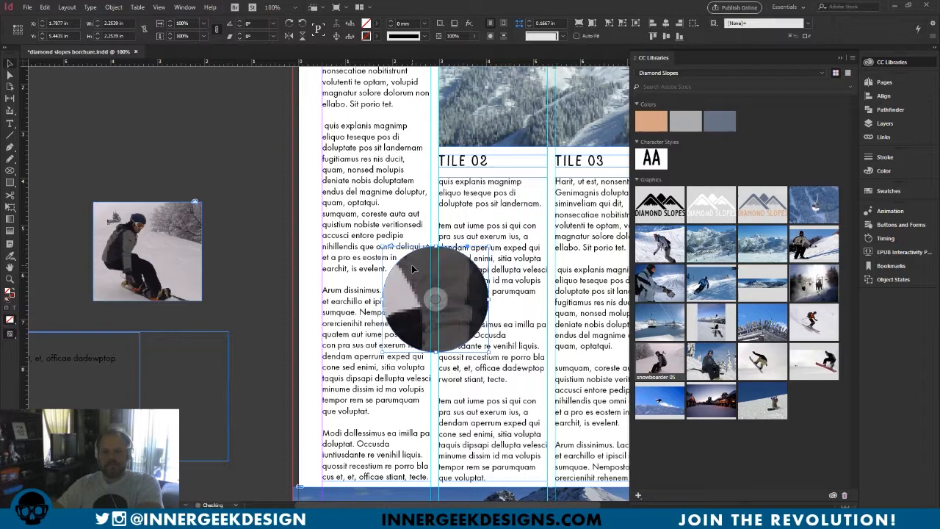
Scale the photo inside the circular frame to about 14.8% and position it so the whole snowboarder fits the circle.
click(435, 300)
key(ctrl+minus)
key(ctrl+minus)
key(ctrl+minus)
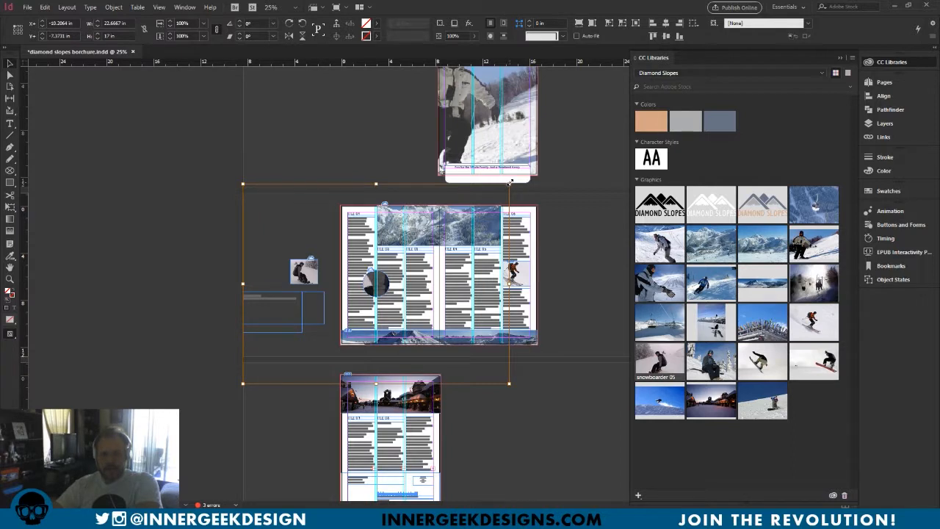
drag(510, 183, 362, 301)
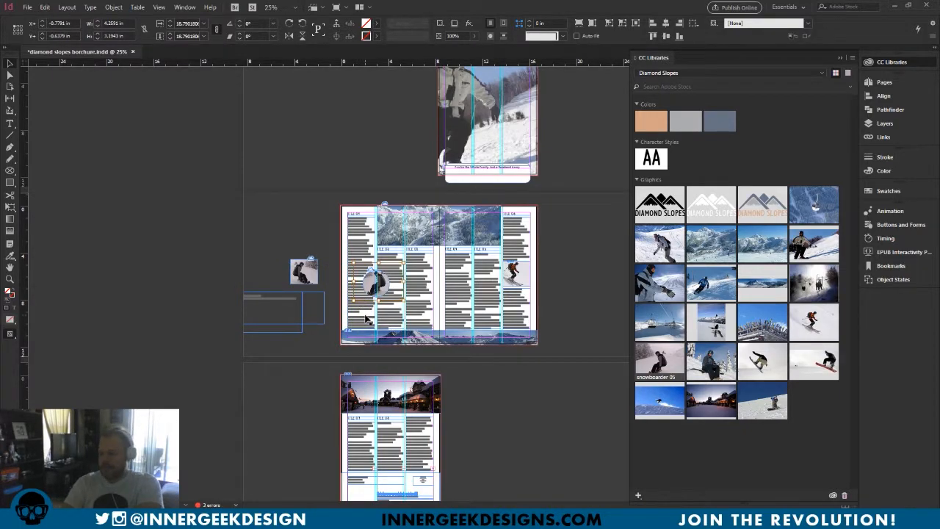
scroll(366, 318, up, 5)
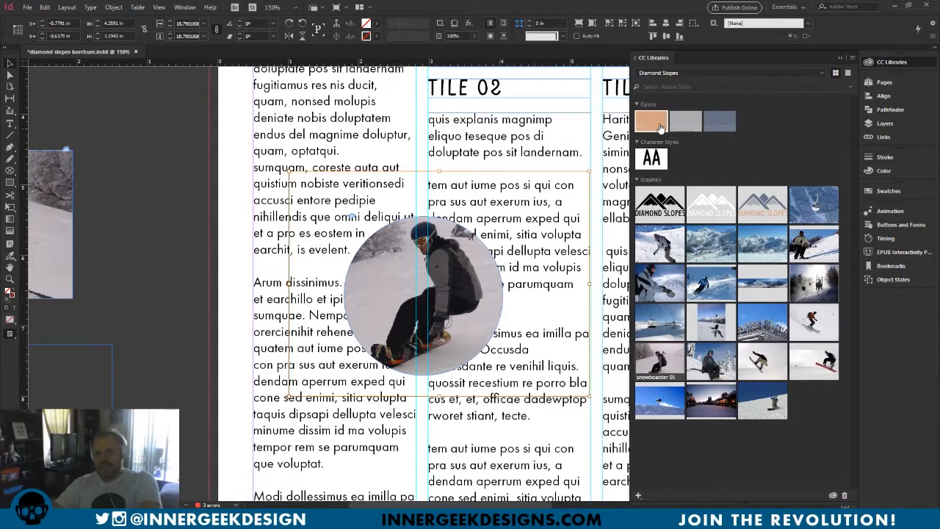
drag(589, 171, 547, 204)
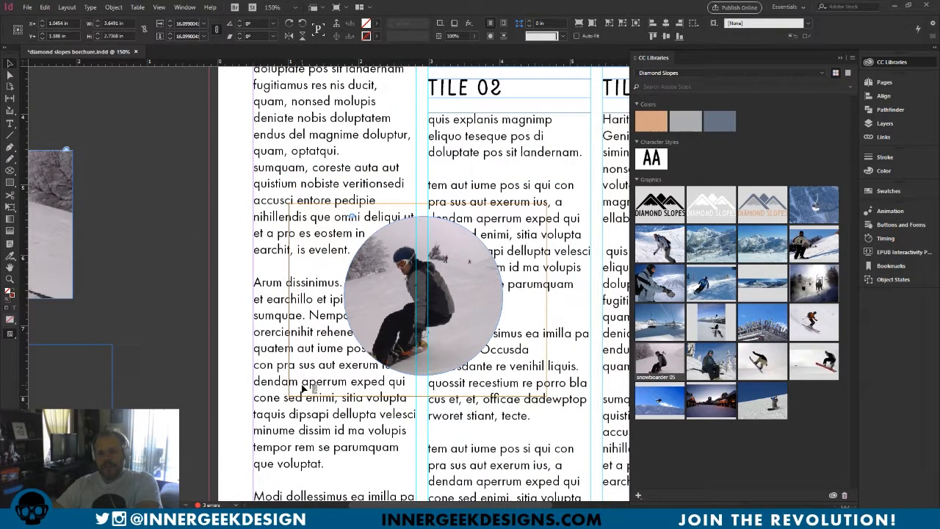
drag(291, 397, 302, 386)
drag(545, 208, 539, 210)
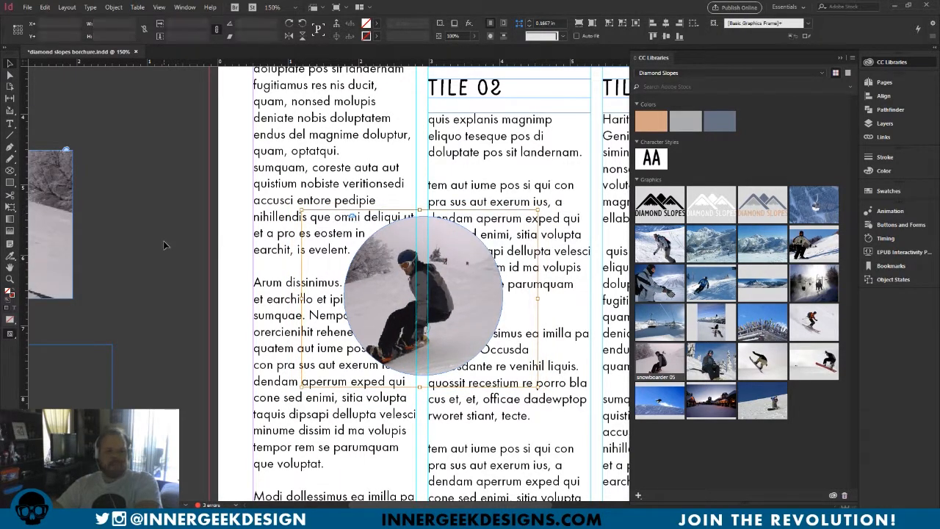
click(422, 294)
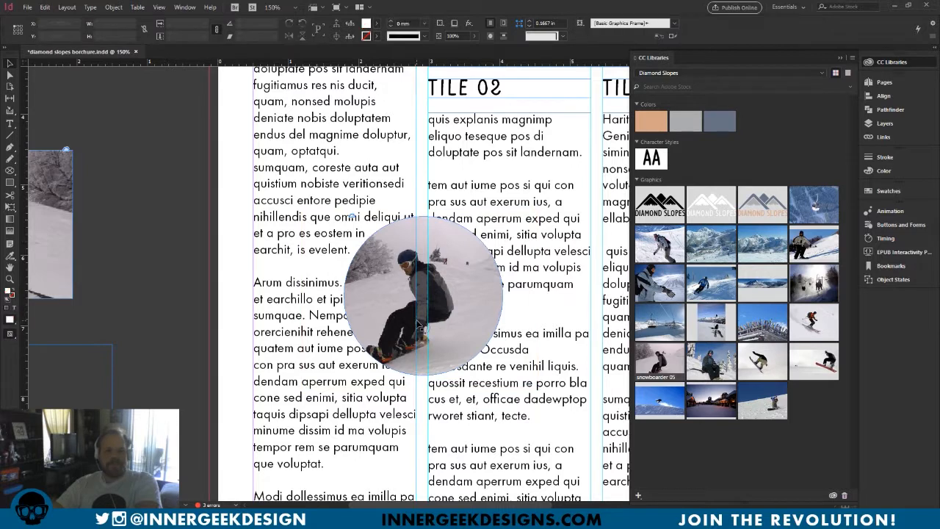
Put the graphics library away and bring up the Text Wrap settings, placed clear of the circular photo.
click(840, 59)
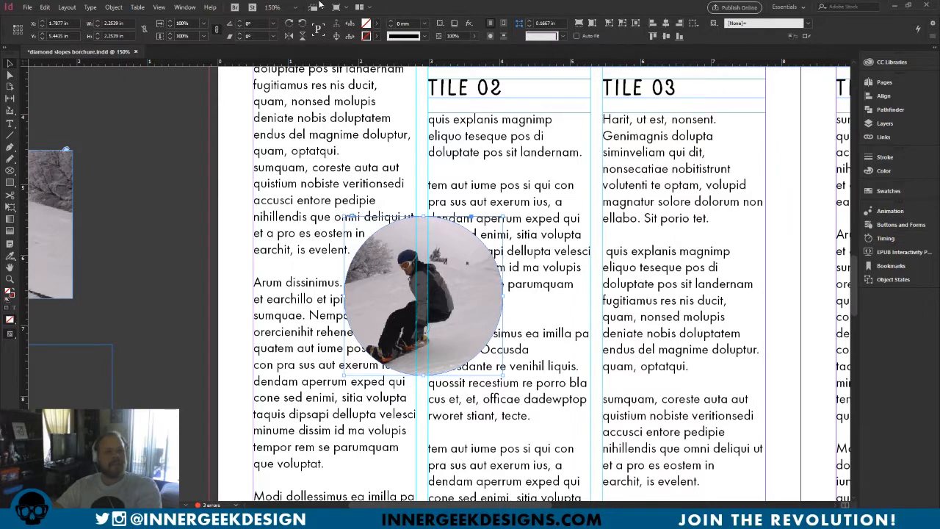
click(183, 7)
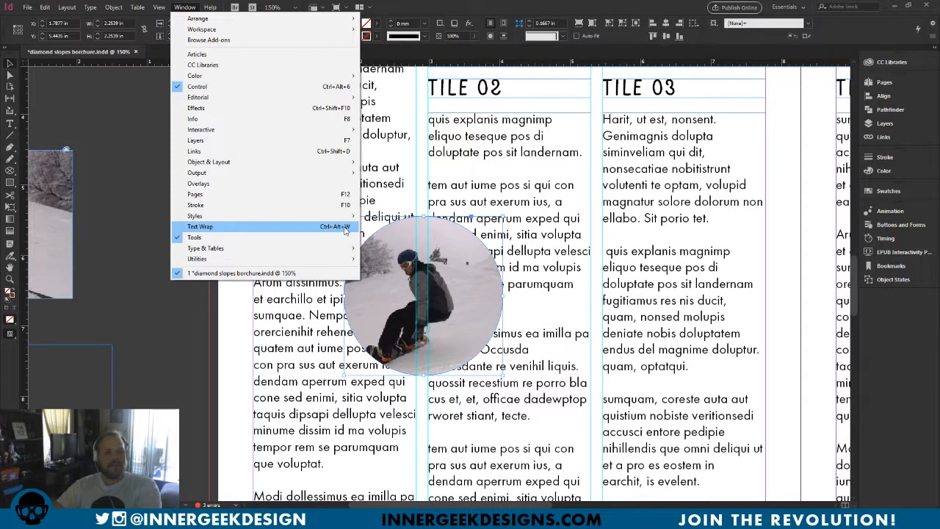
click(342, 228)
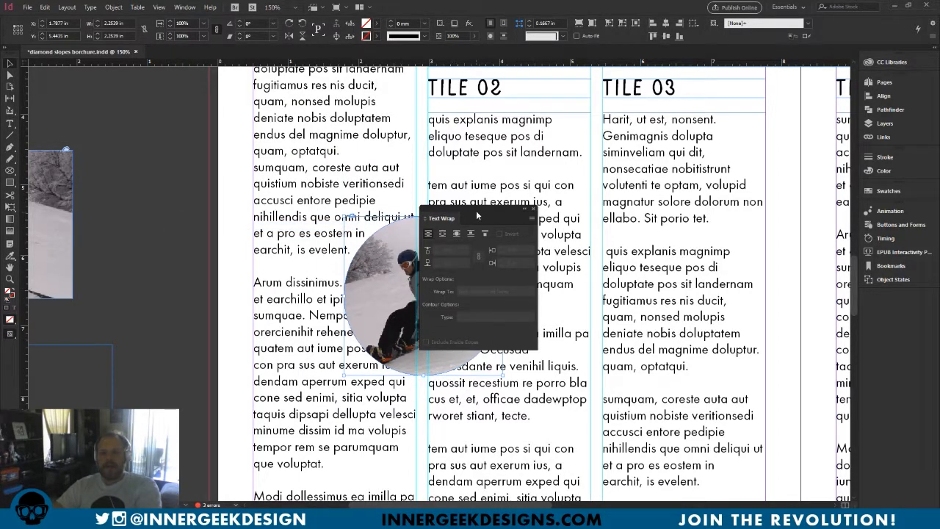
drag(499, 209, 746, 222)
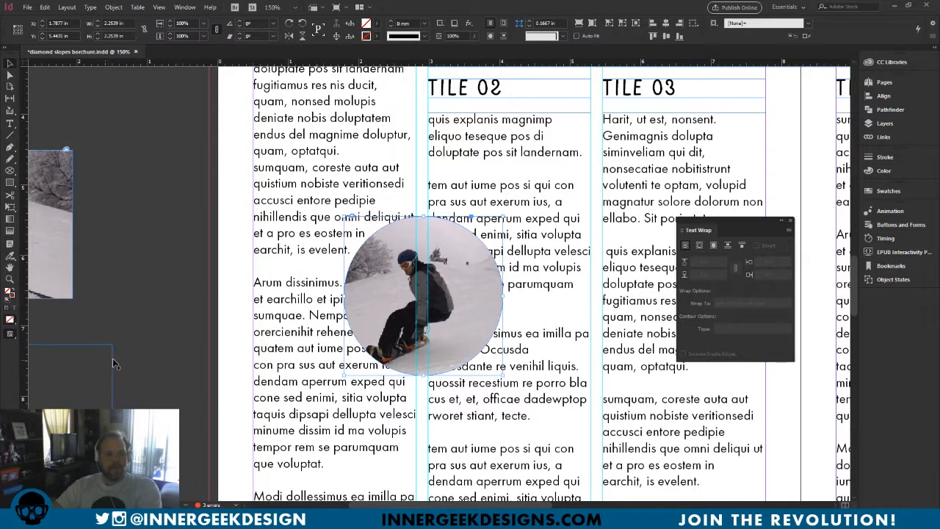
Try the rectangular snowboarder photo over the first column's text at two heights, undoing each move.
drag(72, 272, 406, 421)
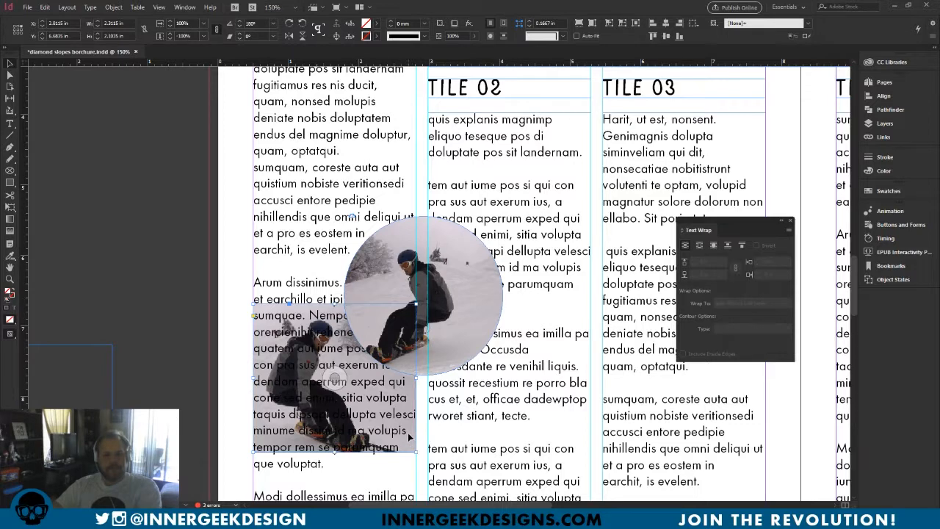
key(ctrl+z)
click(125, 279)
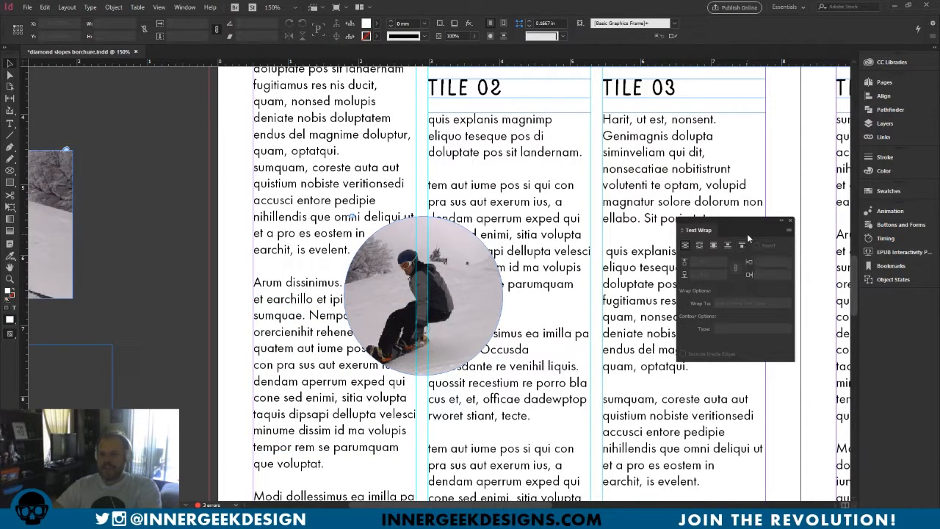
scroll(355, 365, down, 3)
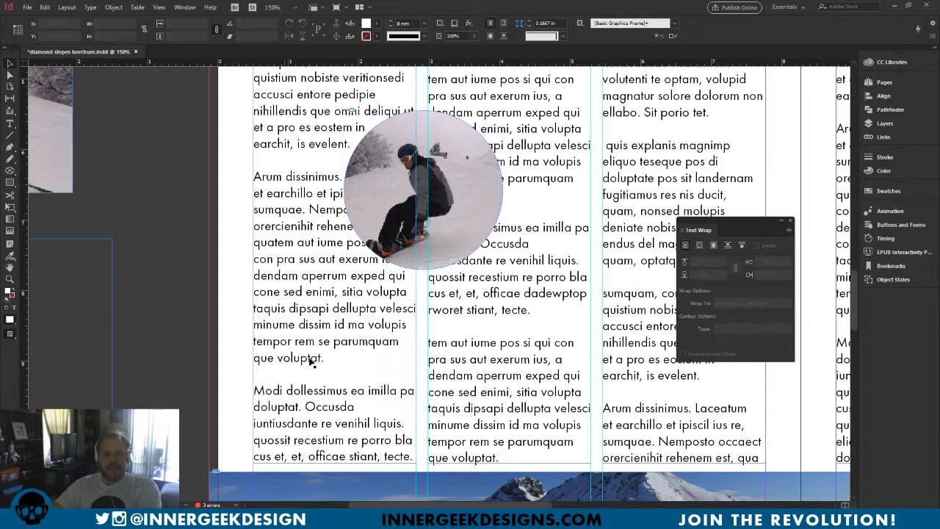
drag(58, 148, 400, 363)
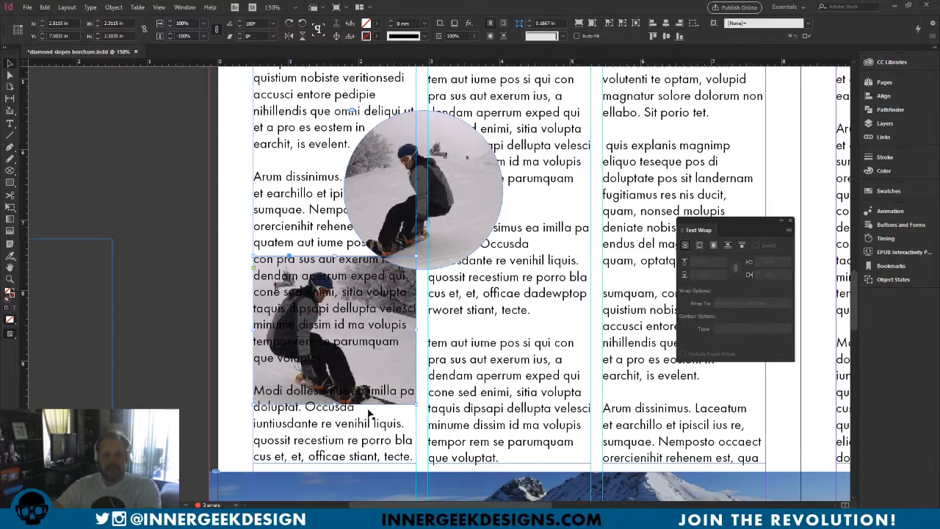
key(ctrl+z)
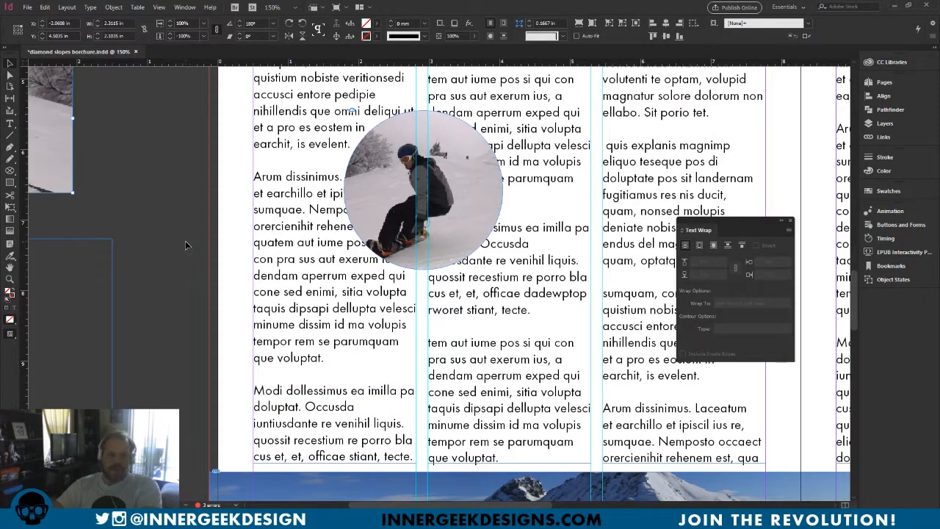
click(187, 243)
Wrap the text of the first two columns around the object shape of the circular snowboarder photo.
drag(465, 343, 412, 463)
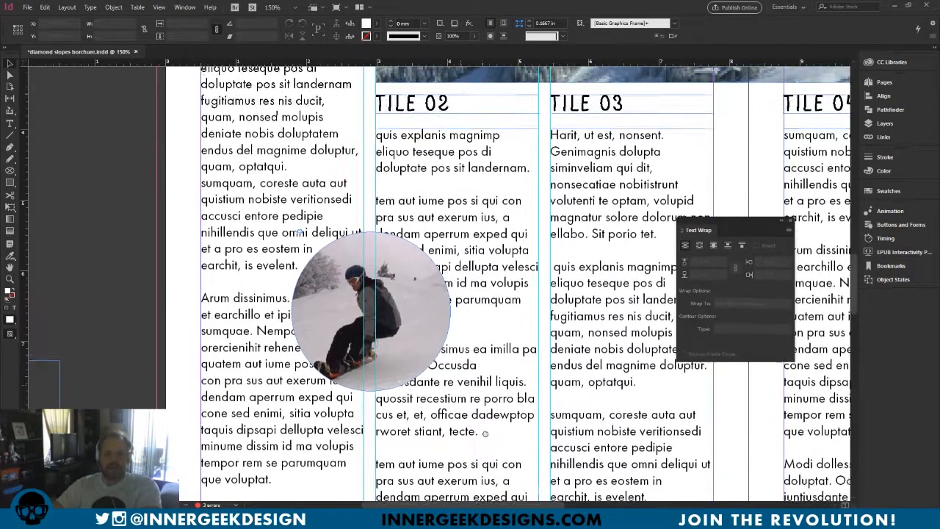
click(428, 296)
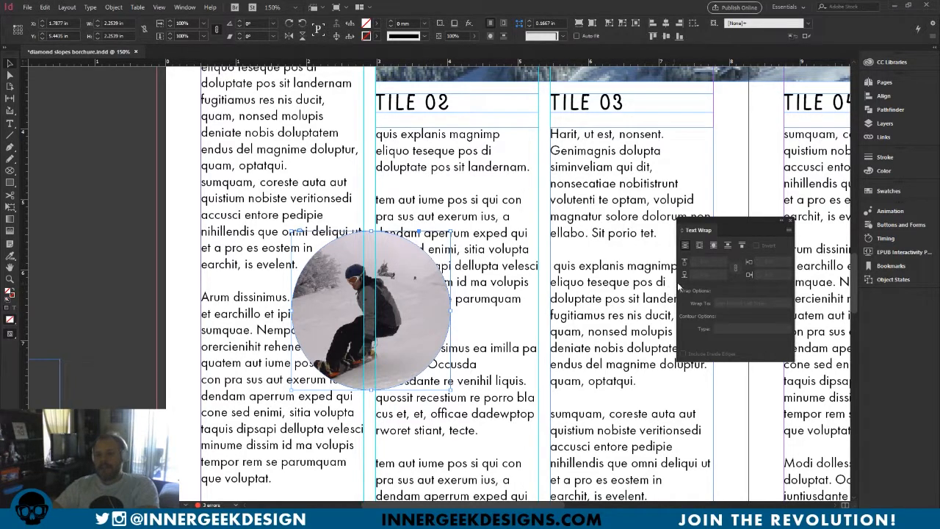
click(714, 252)
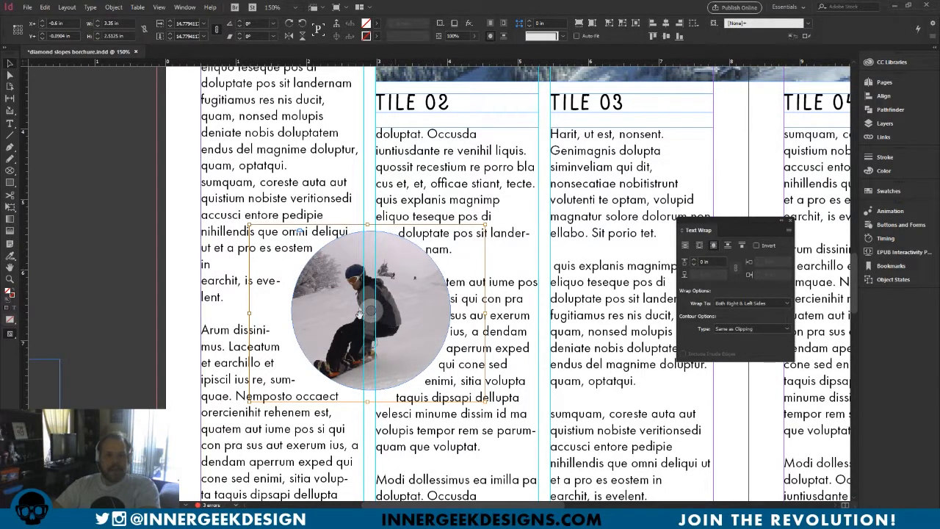
Set the text wrap offset around the circular snowboarder photo to 0.1875 in and deselect it.
click(695, 263)
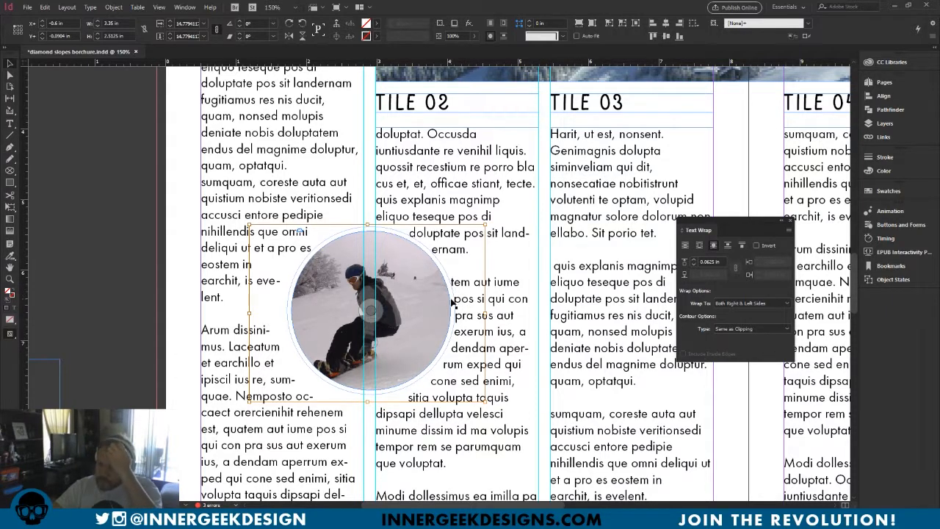
click(694, 260)
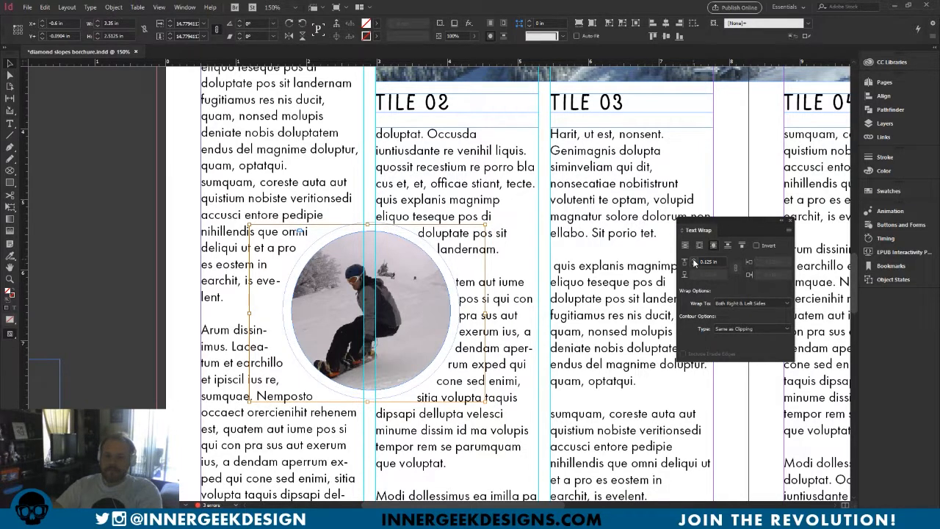
click(694, 262)
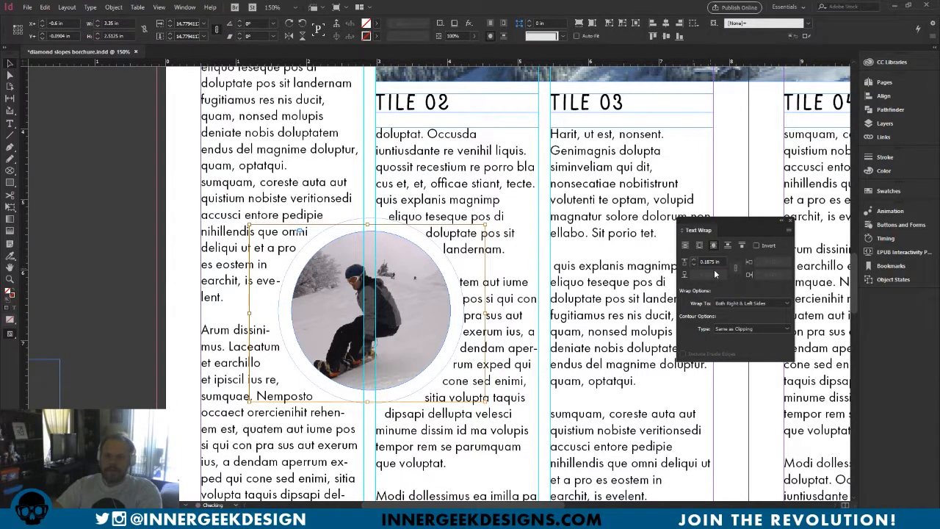
click(123, 250)
Reposition the circular photo between the first two columns at about X 1.68 in, Y 5.45 in, undoing the other trial moves.
click(330, 266)
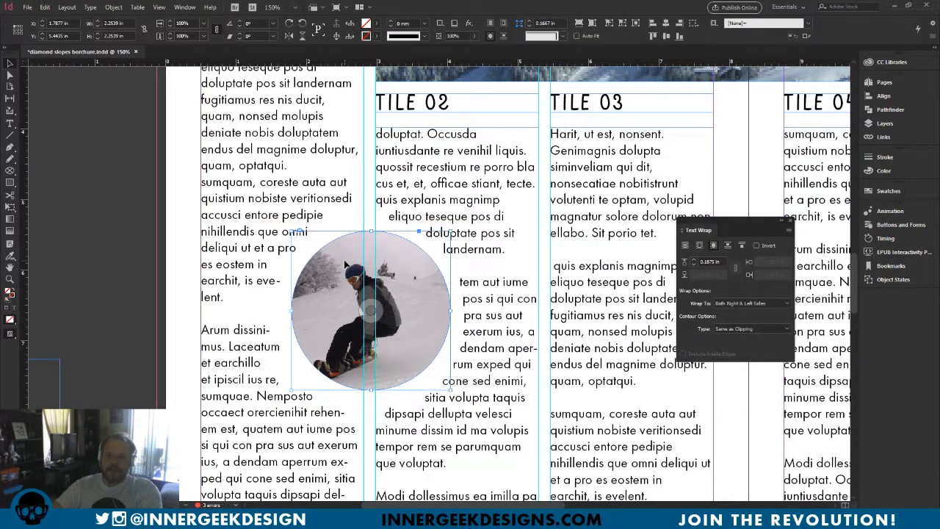
drag(434, 315, 405, 272)
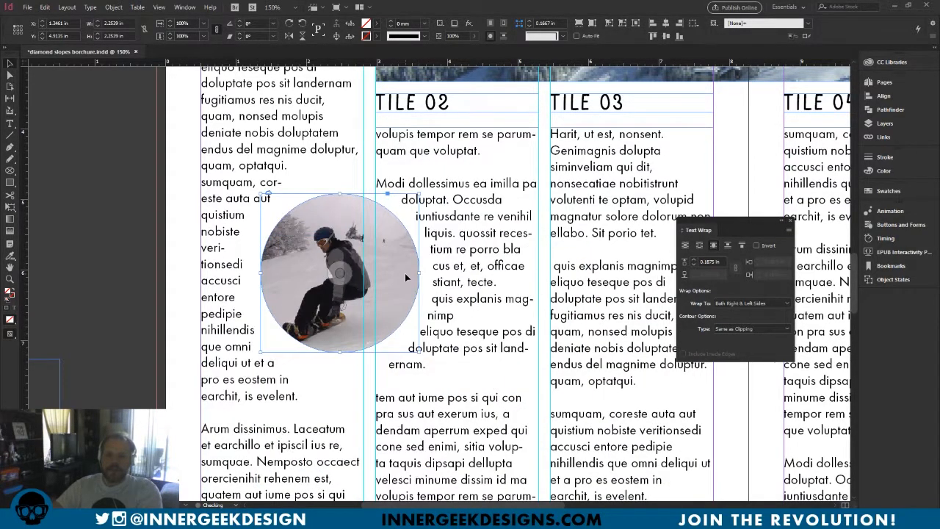
key(ctrl+z)
key(ctrl+z)
key(ctrl+z)
key(ctrl+z)
key(ctrl+z)
key(ctrl+z)
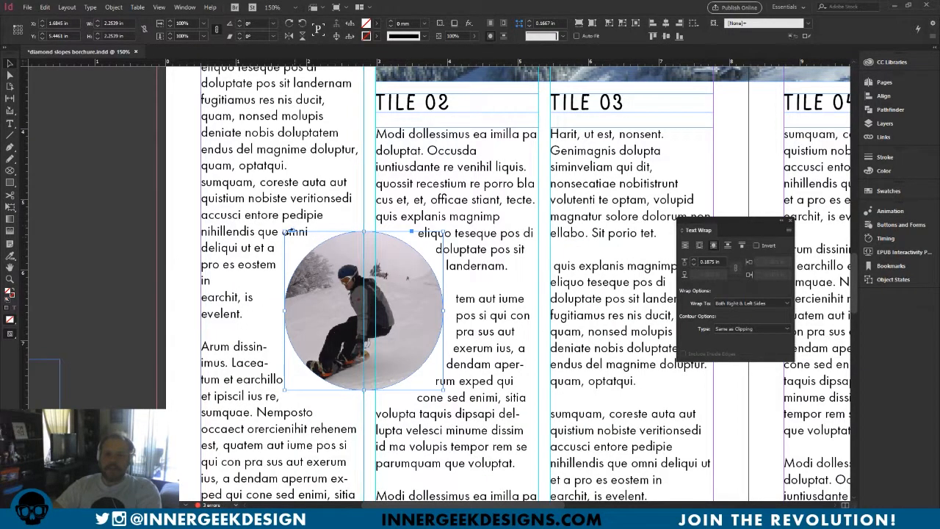
Try enlarging the circular photo from its upper-left corner to about 2.47 in across, undoing each attempt.
drag(285, 231, 274, 218)
key(ctrl+z)
click(168, 271)
drag(325, 280, 320, 272)
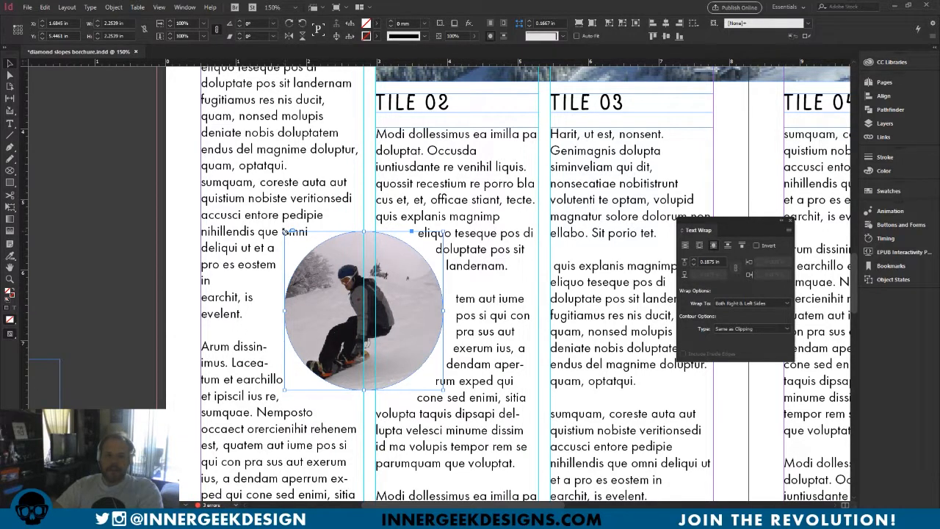
drag(284, 232, 276, 221)
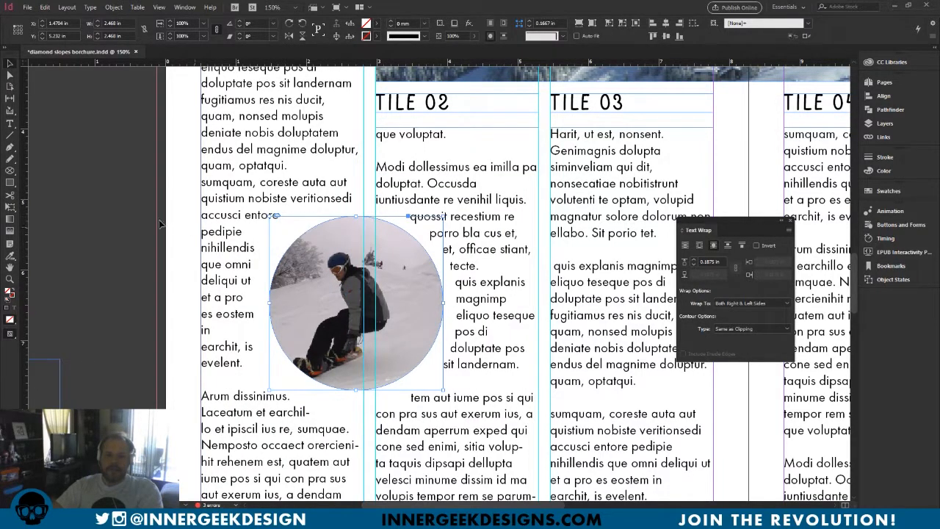
key(ctrl+z)
click(139, 206)
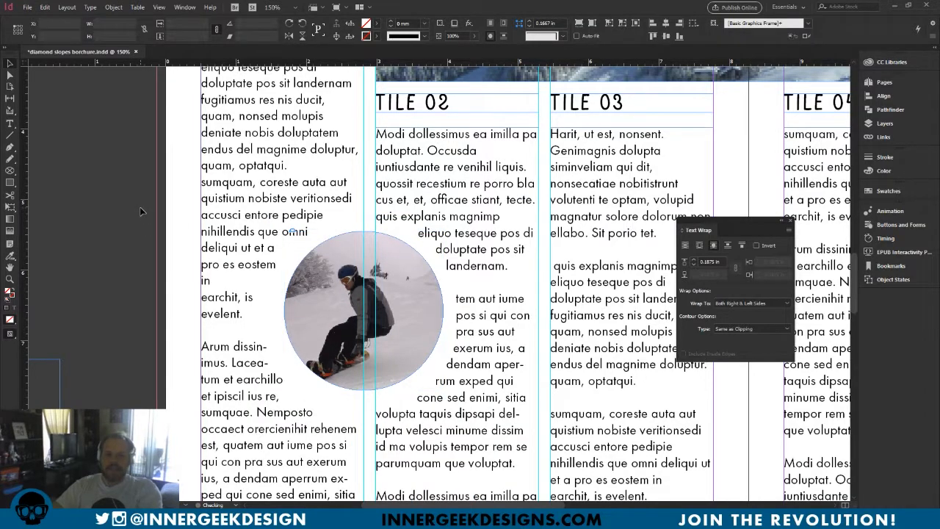
Preview the whole inside spread without guides and frame edges to check the text wrap around the circular photo.
click(408, 302)
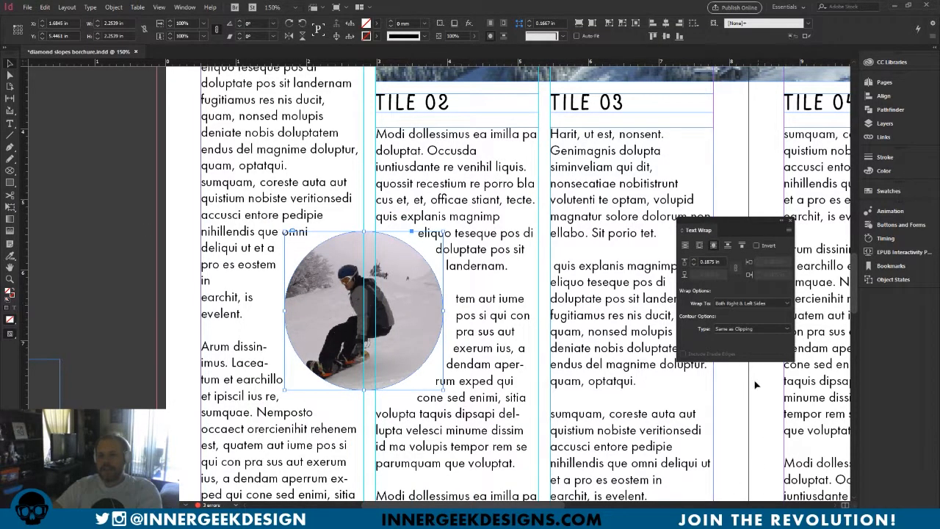
key(ctrl+minus)
key(ctrl+minus)
key(ctrl+minus)
key(ctrl+minus)
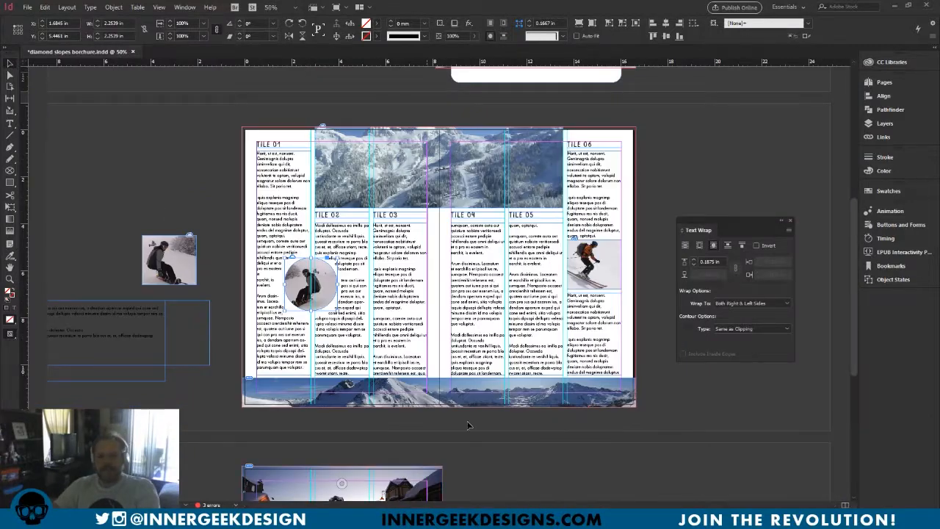
click(675, 165)
key(w)
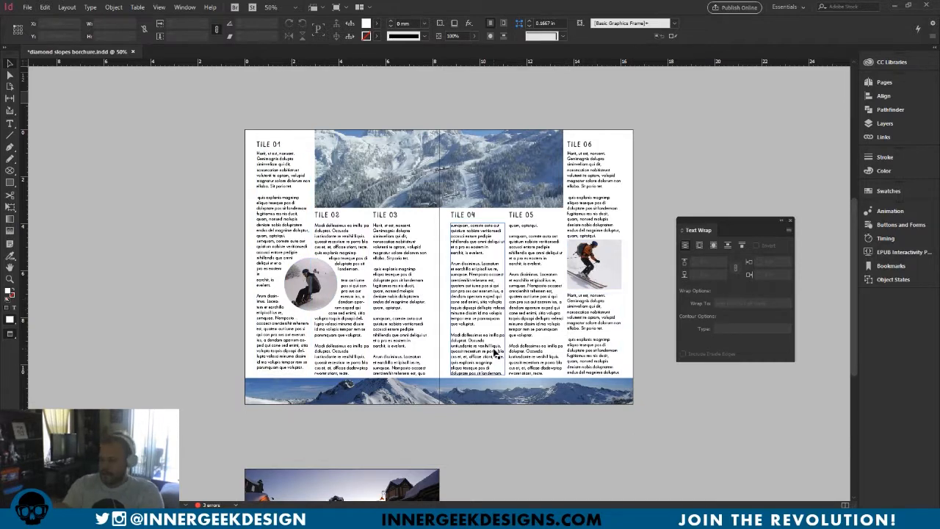
Delete the skier photo, the TILE 06 heading and the body text frames from the last column.
key(ctrl+equal)
click(555, 295)
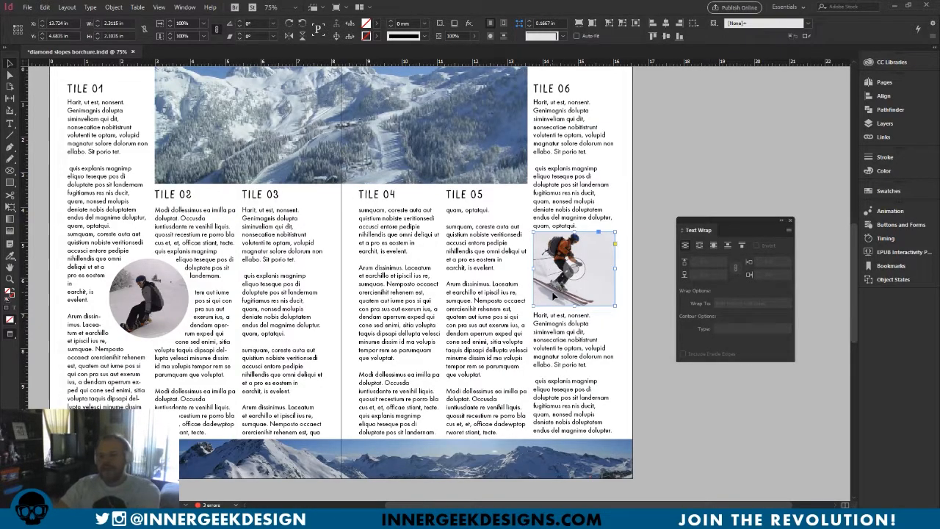
key(Delete)
click(567, 224)
scroll(568, 227, up, 3)
key(Delete)
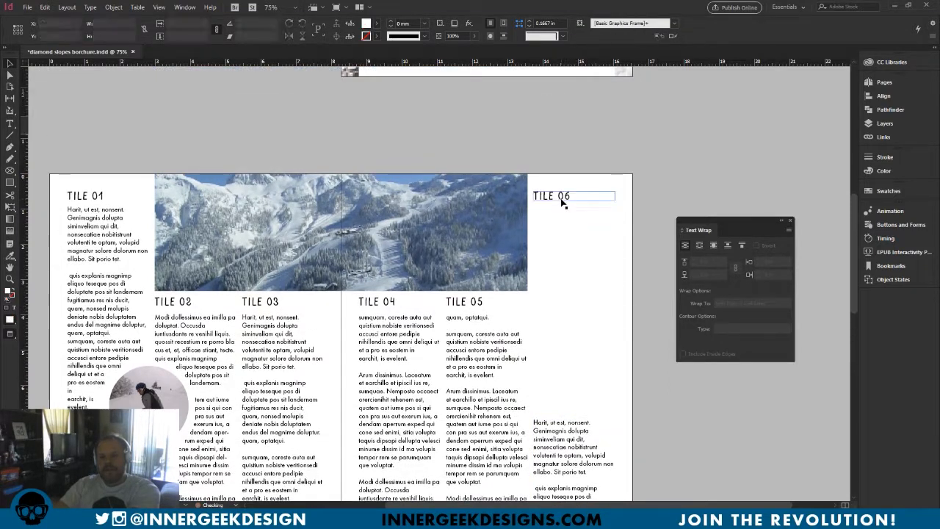
click(562, 199)
key(Delete)
click(564, 455)
key(Delete)
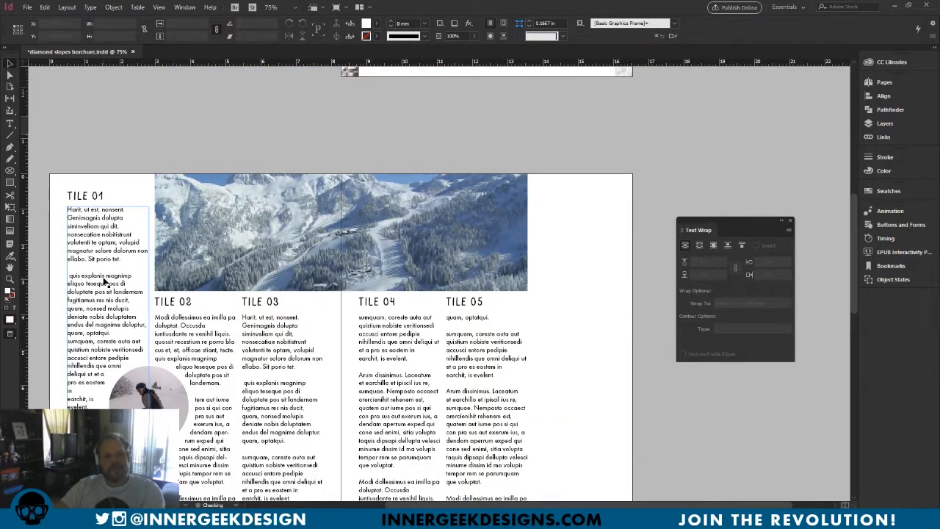
Duplicate the TILE 01 heading and body text into the empty last column and change the copied heading to TILE 06.
click(85, 196)
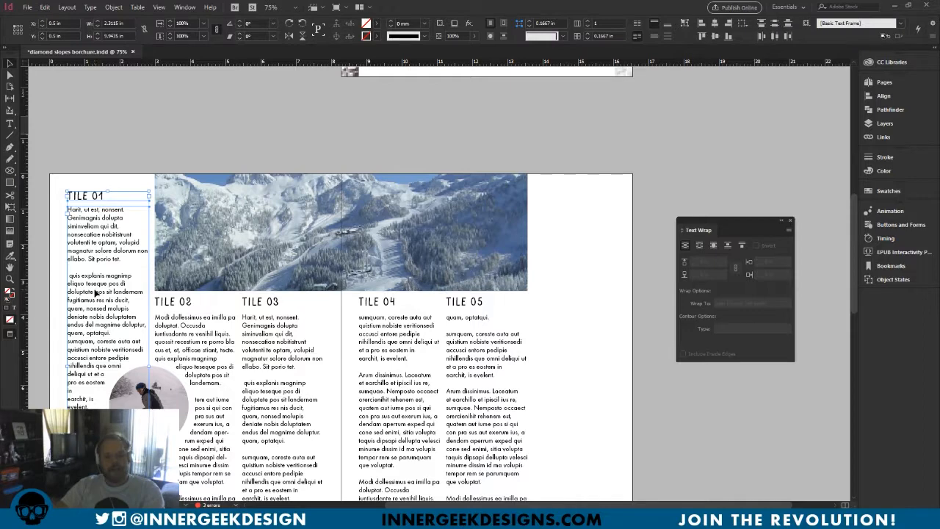
key(w)
drag(95, 292, 563, 296)
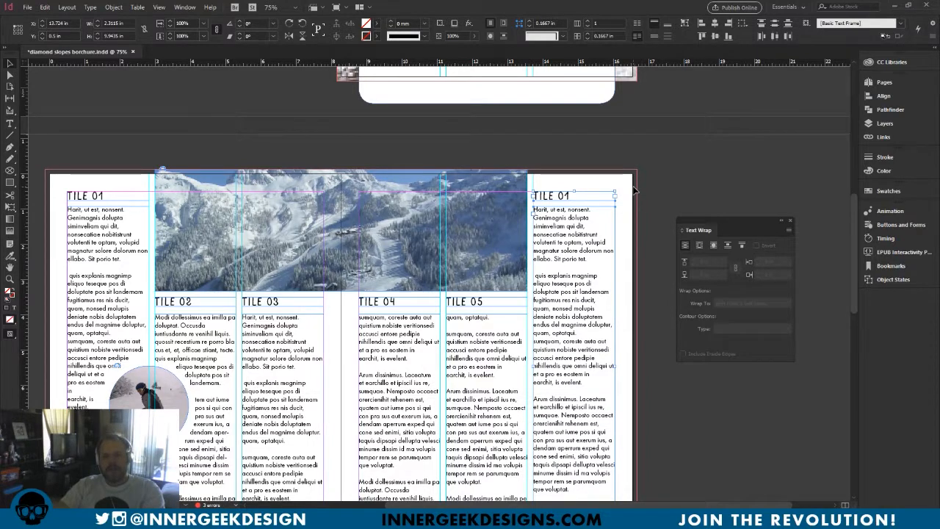
double_click(568, 195)
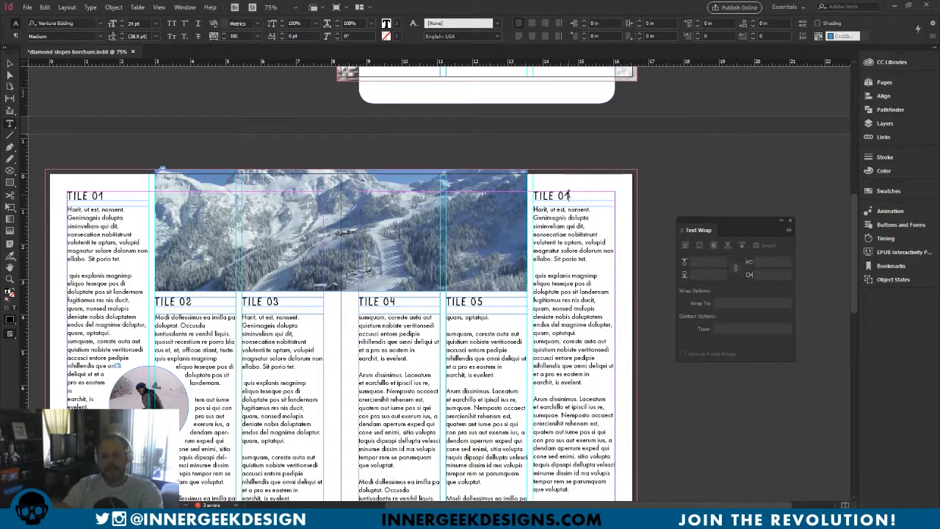
key(BackSpace)
text(6)
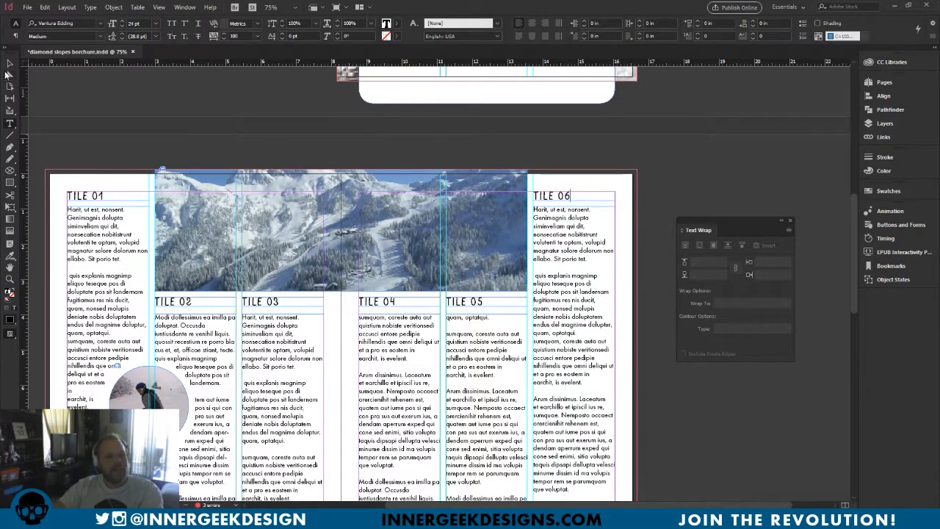
key(Escape)
Duplicate the circular snowboarder photo between the TILE 05 and TILE 06 columns, at about X 12.43 in, Y 6.38 in.
drag(747, 229, 780, 233)
scroll(744, 425, down, 3)
scroll(744, 426, down, 1)
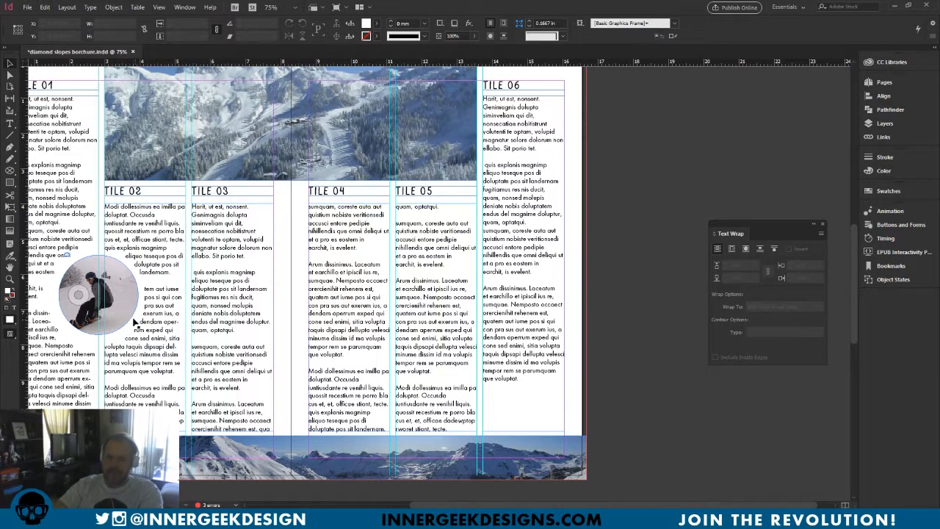
click(103, 283)
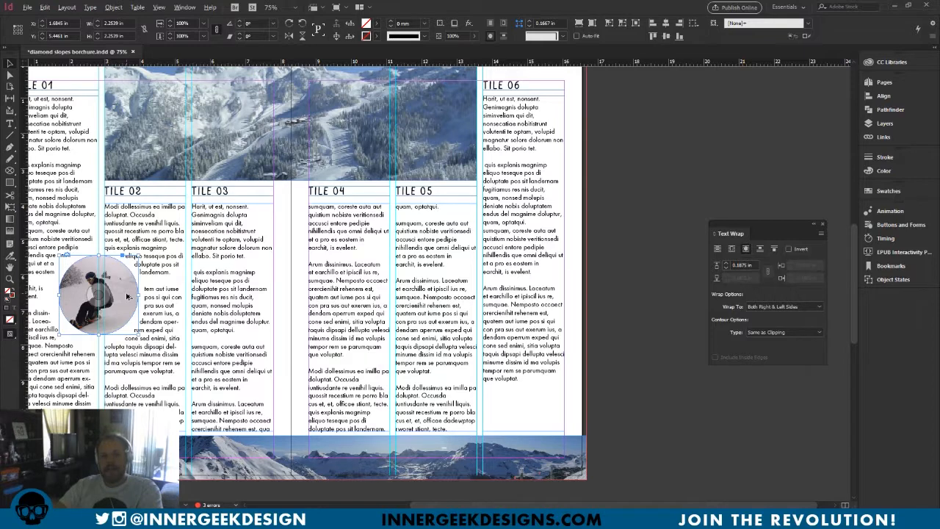
drag(127, 296, 499, 302)
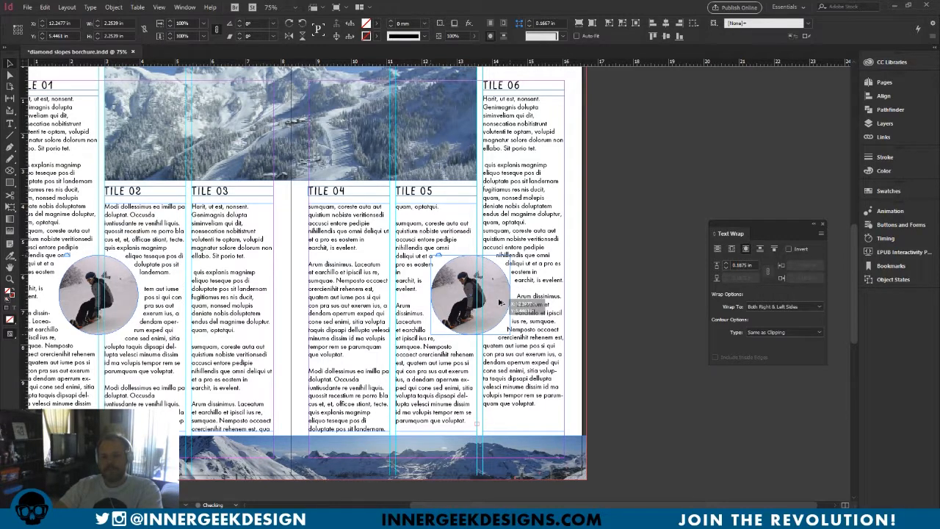
drag(499, 302, 500, 303)
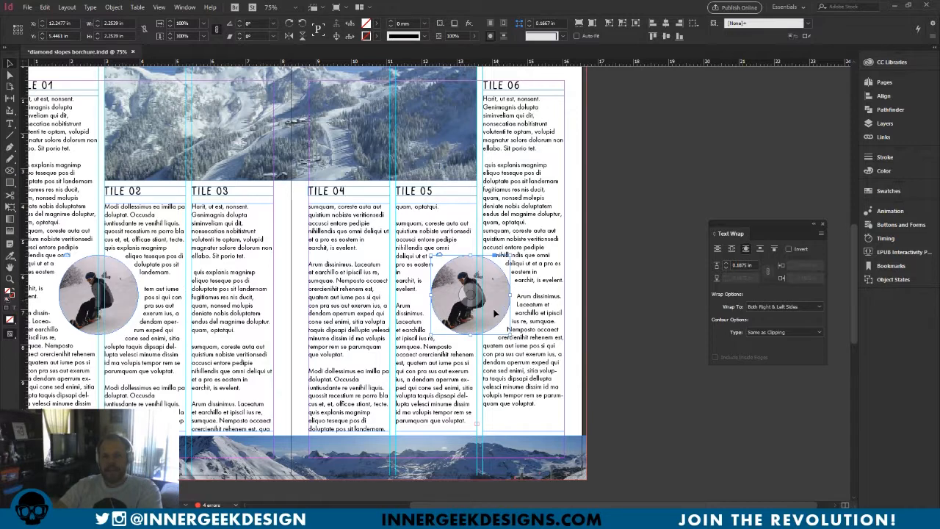
drag(493, 315, 494, 336)
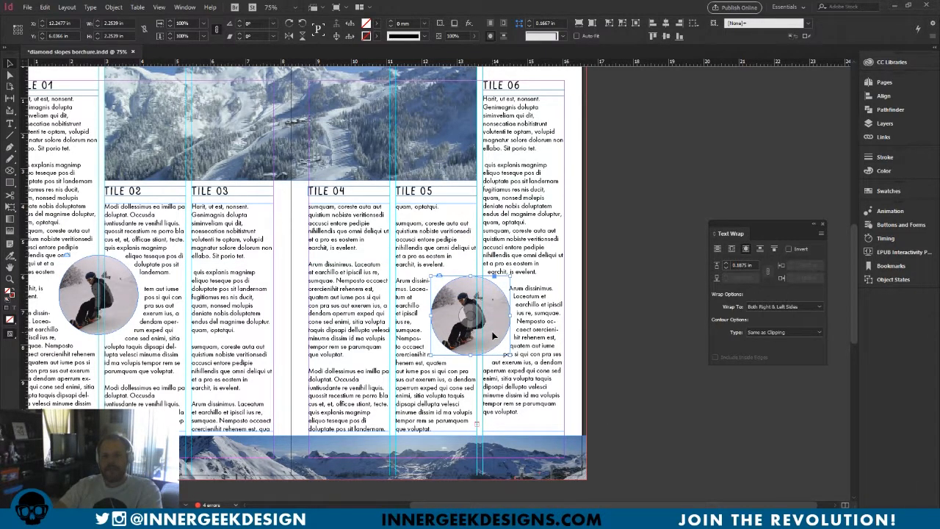
drag(494, 335, 499, 345)
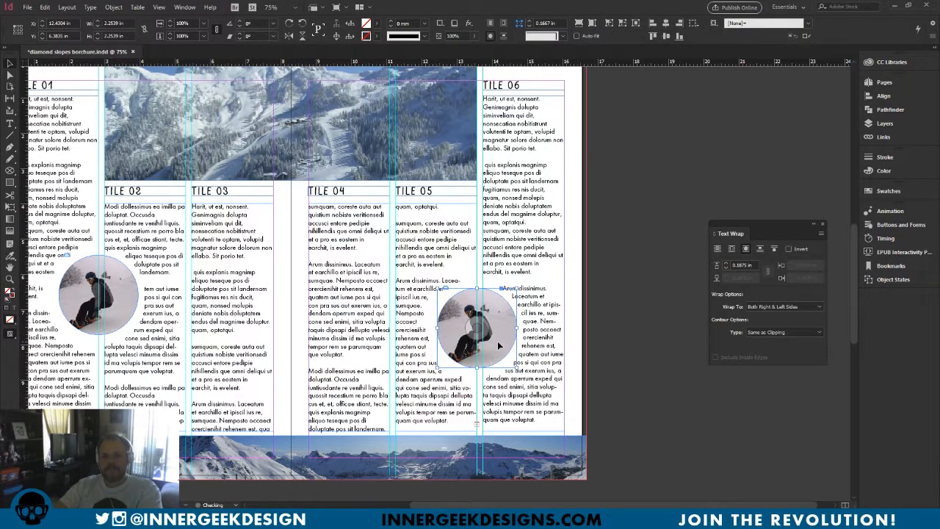
Preview the spread without guides to compare the two circular photos, and return to the normal view.
click(632, 372)
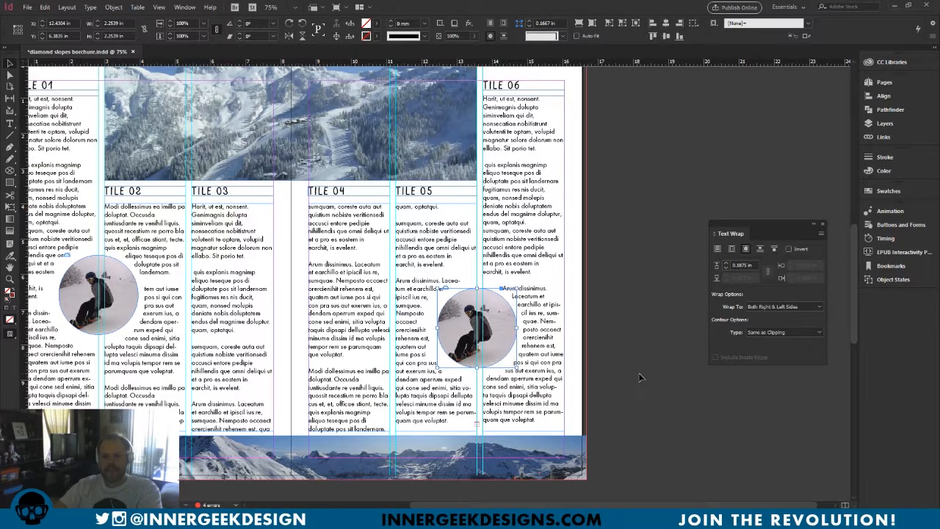
key(w)
drag(583, 338, 617, 345)
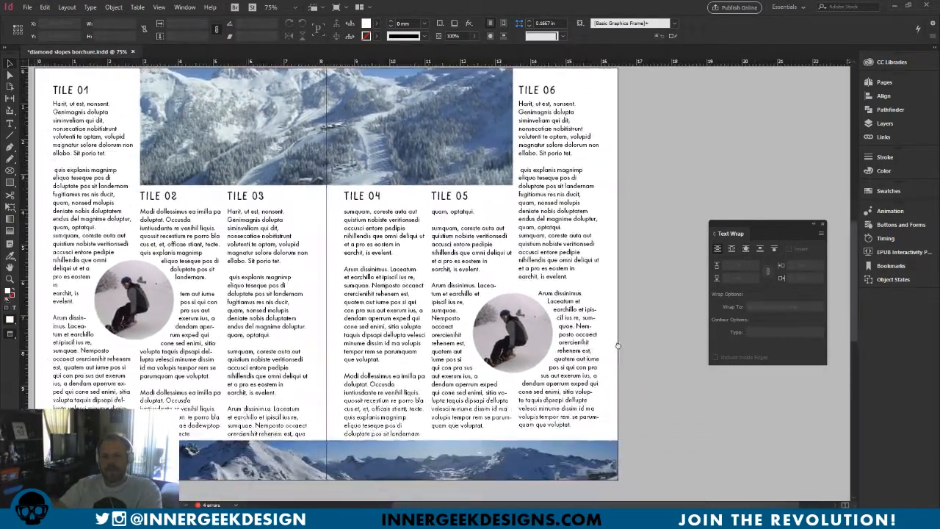
key(w)
Bring up the Diamond Slopes graphics library and try placing the skier image over the second circular photo, undoing the placement.
click(561, 348)
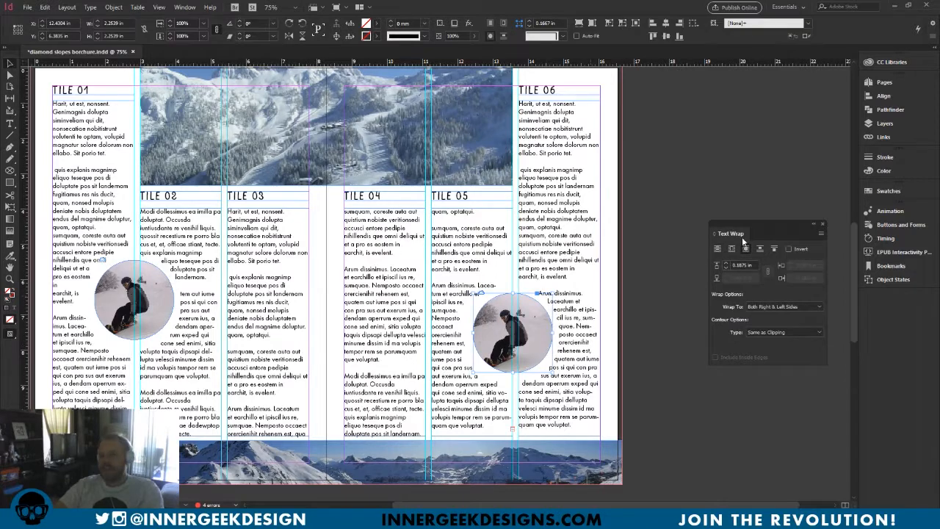
click(885, 61)
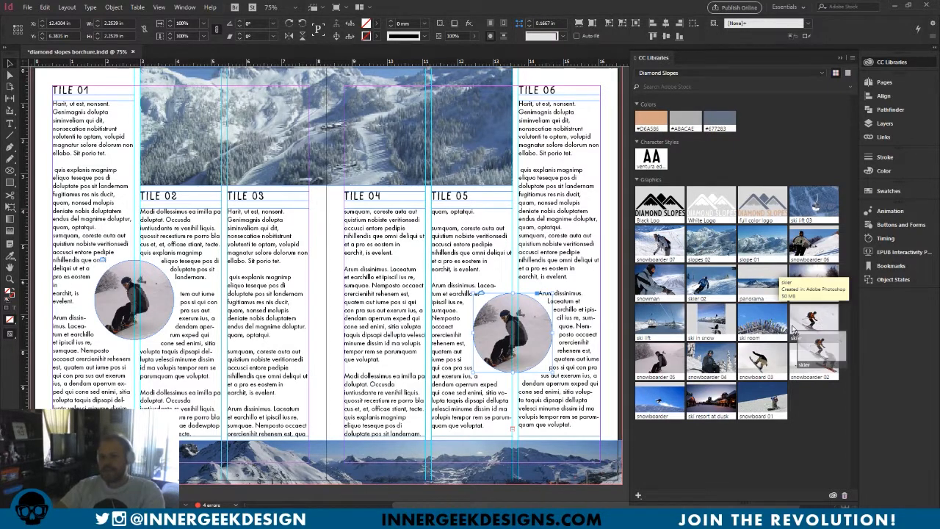
drag(820, 320, 506, 314)
key(ctrl+z)
key(ctrl+z)
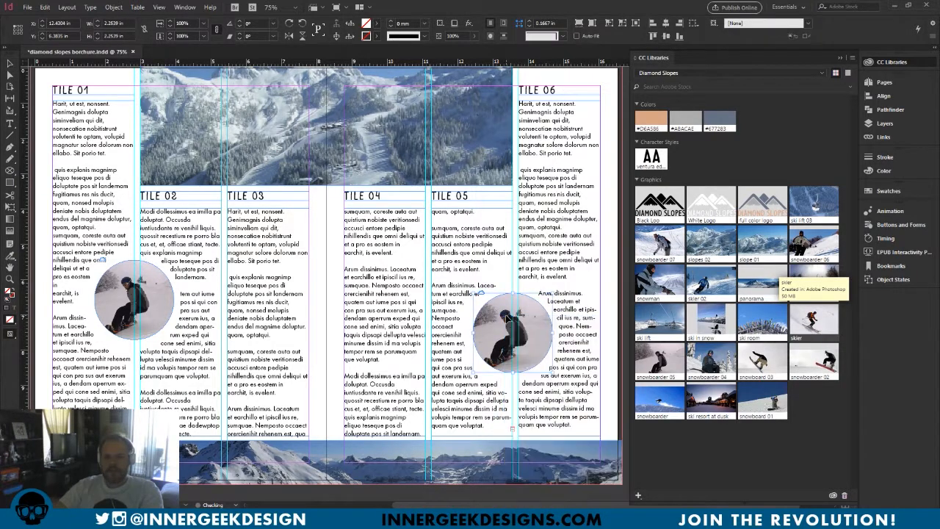
key(Escape)
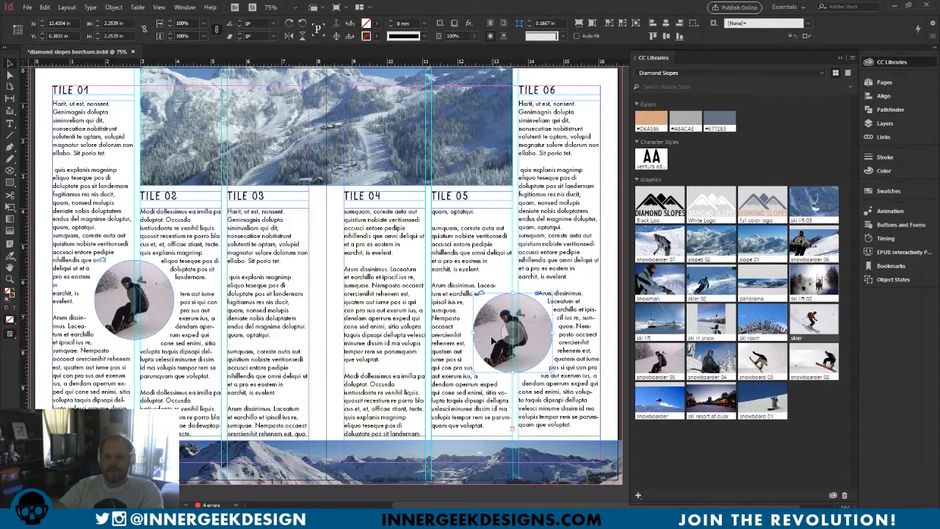
Remove the snowboarder image from the second circular frame and place the library's skier image inside it.
click(514, 333)
key(Delete)
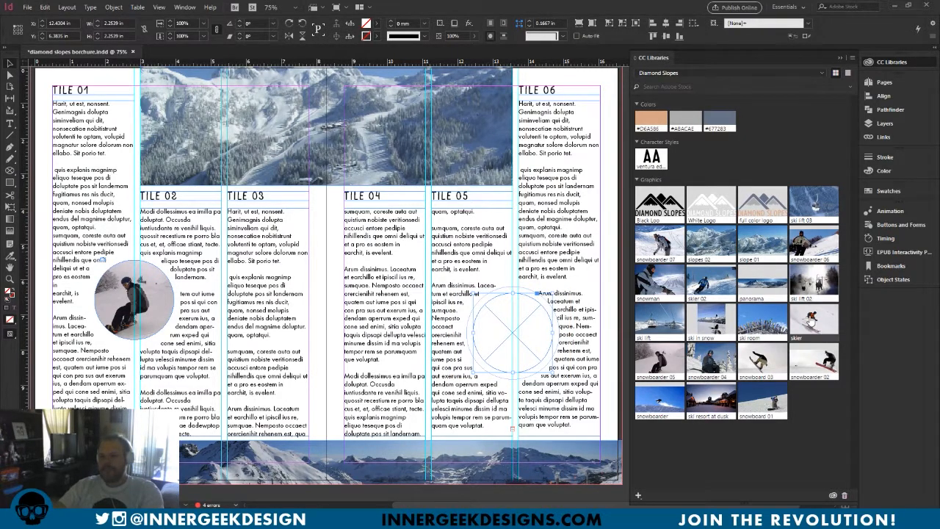
drag(812, 321, 505, 332)
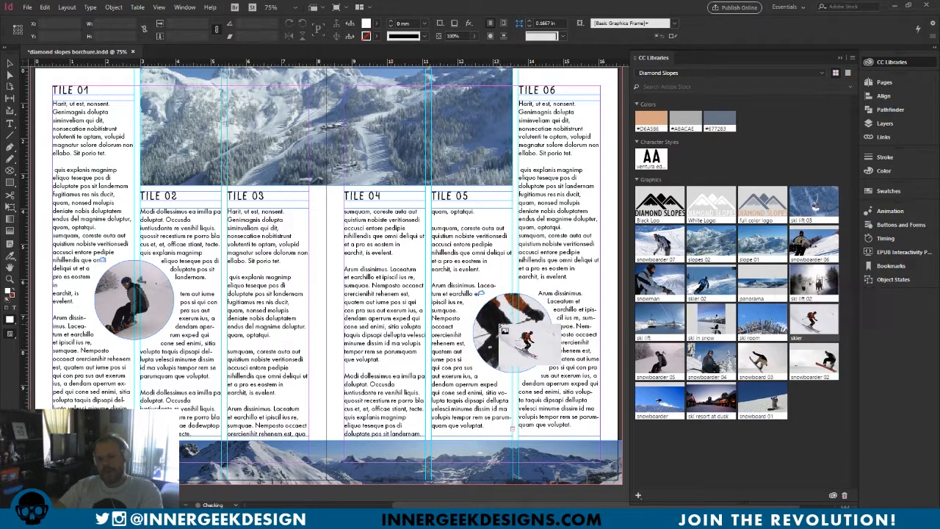
scroll(488, 323, down, 3)
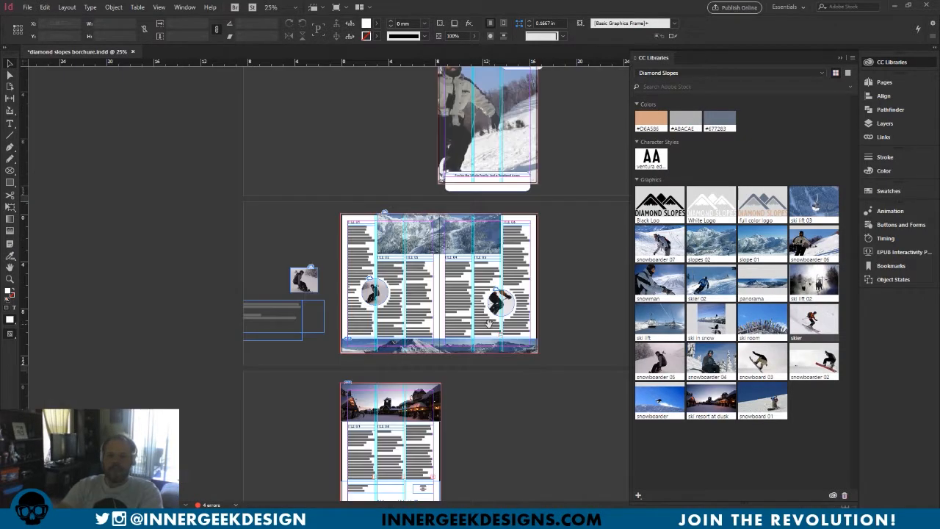
scroll(488, 323, up, 3)
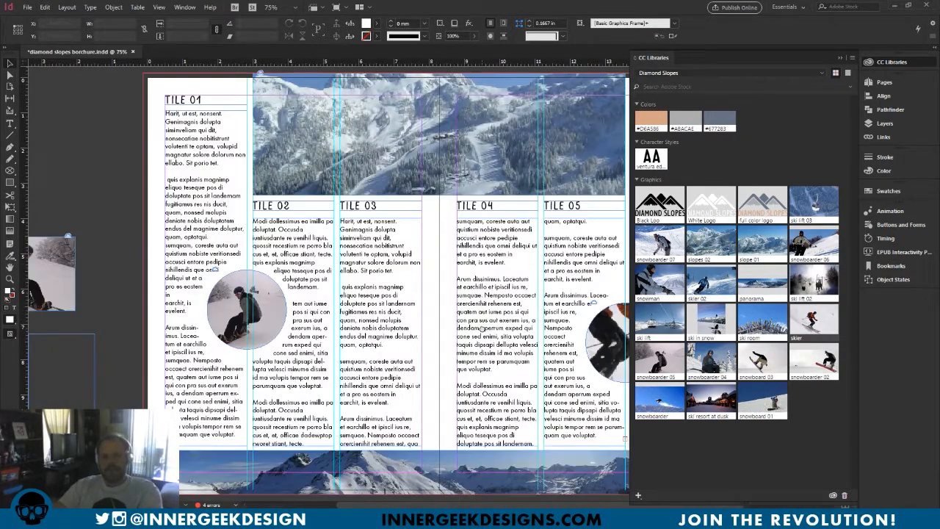
Scale the skier image down to about 28% inside the circular frame between TILE 05 and TILE 06, showing the whole skier.
drag(482, 329, 306, 330)
click(433, 343)
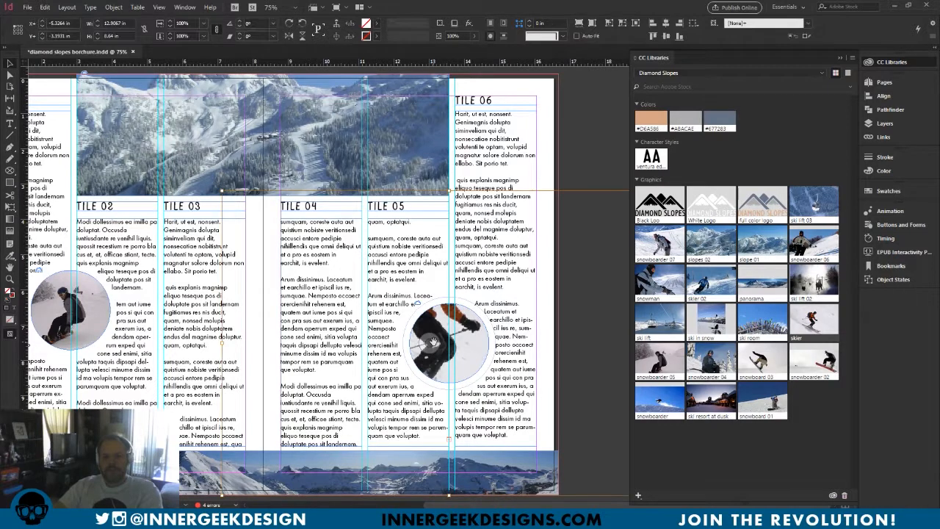
scroll(476, 313, down, 1)
click(842, 59)
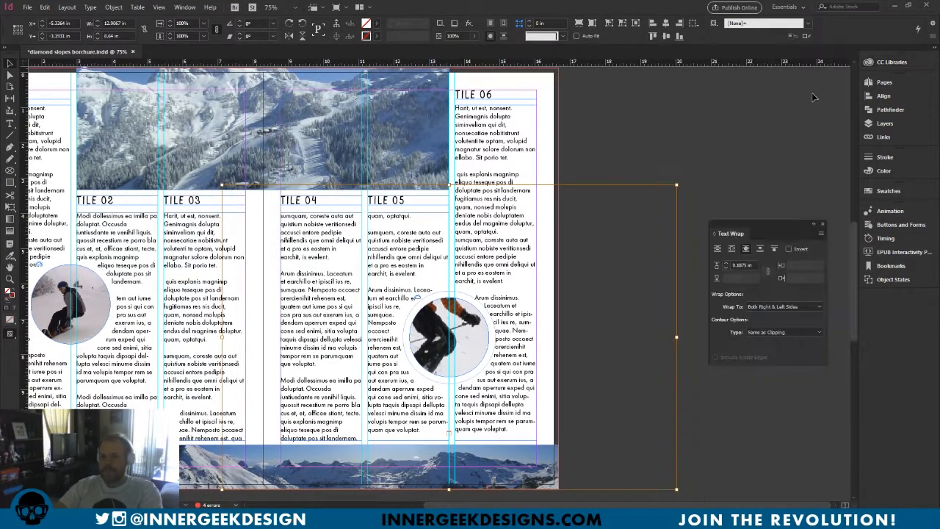
drag(677, 185, 482, 293)
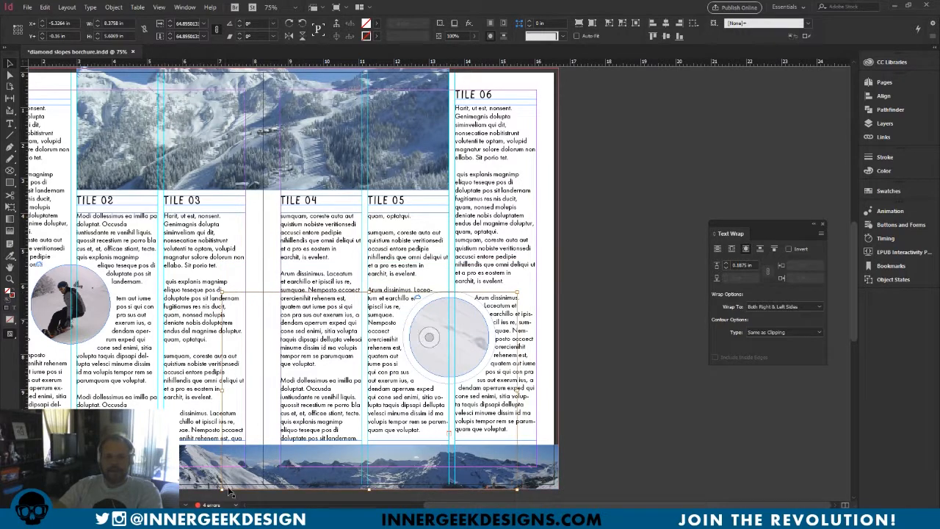
drag(219, 489, 431, 378)
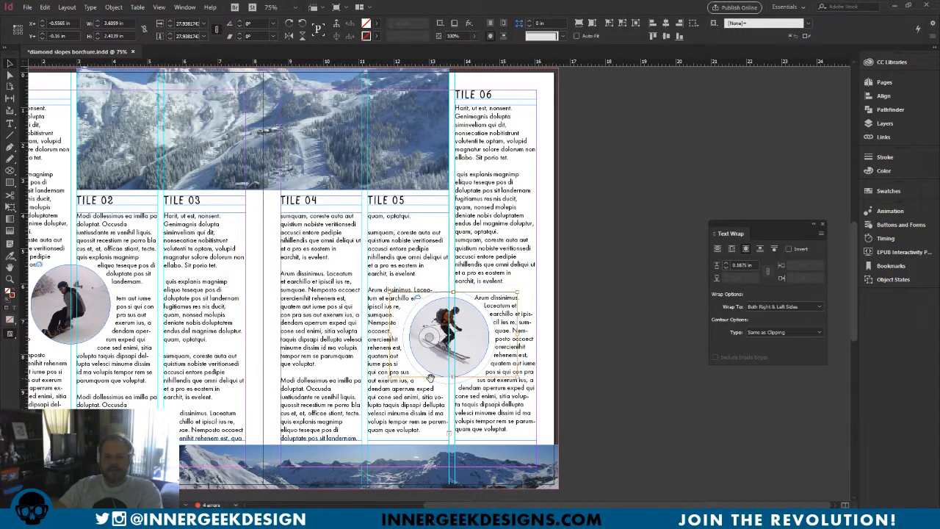
click(591, 386)
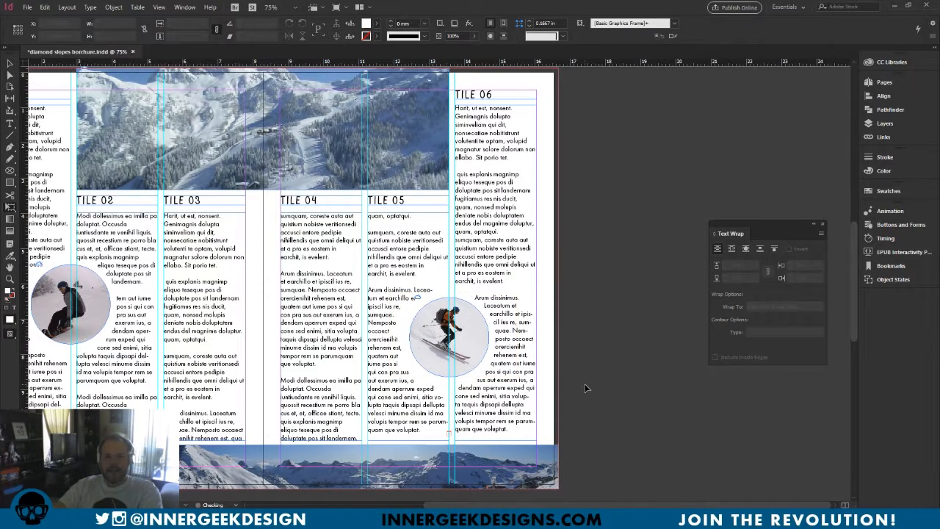
Examine the spread with both circular photos and the TILE 07 and TILE 08 mailer page without guides.
key(ctrl+minus)
key(ctrl+minus)
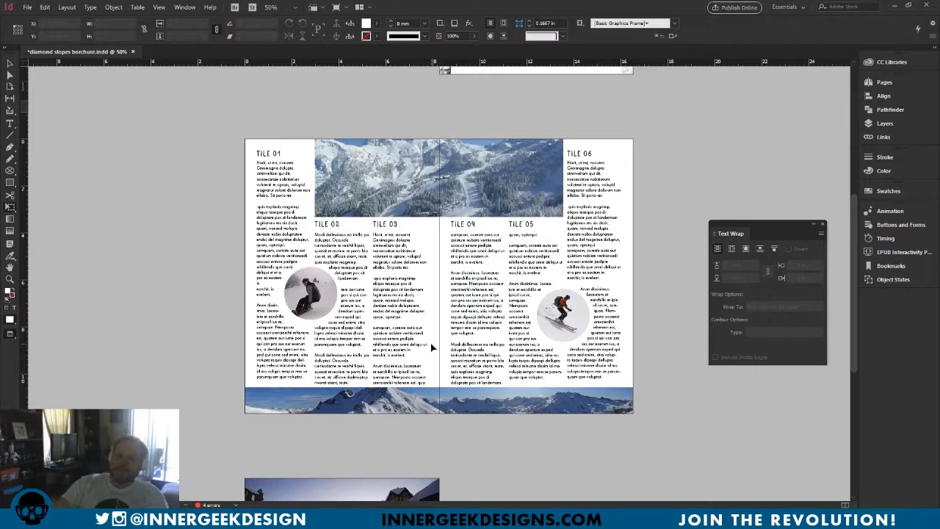
scroll(450, 339, down, 10)
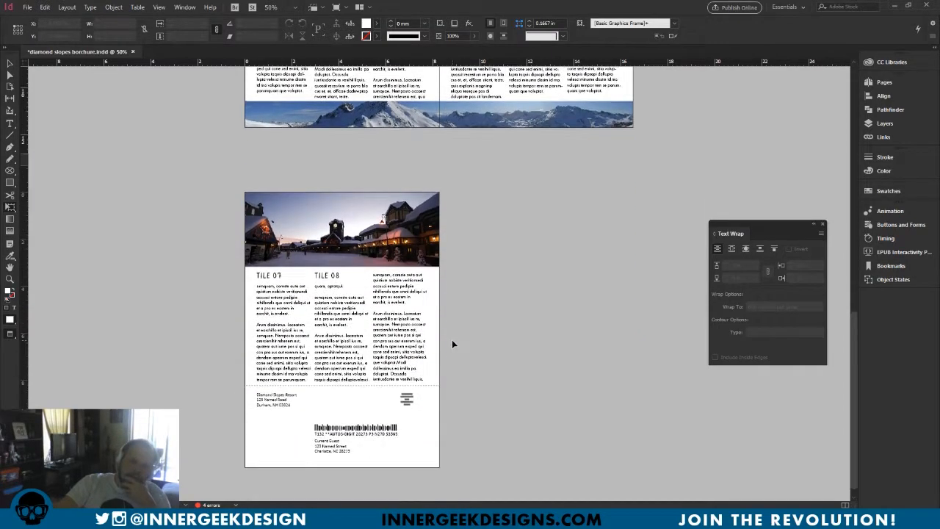
scroll(434, 311, up, 15)
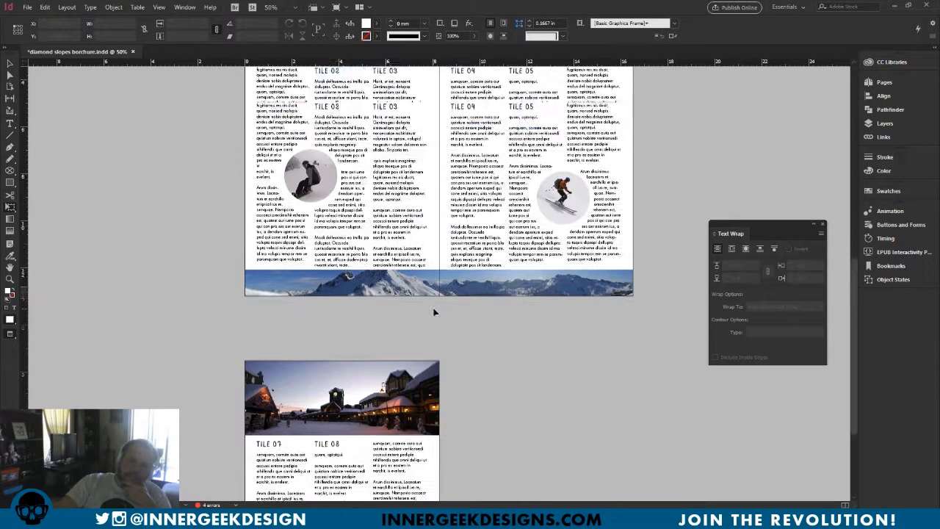
scroll(436, 309, down, 15)
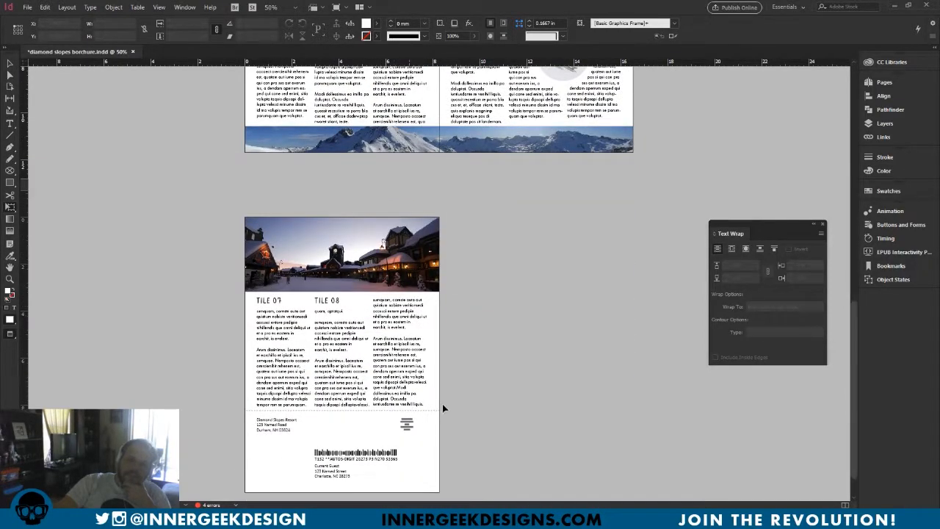
scroll(479, 352, down, 1)
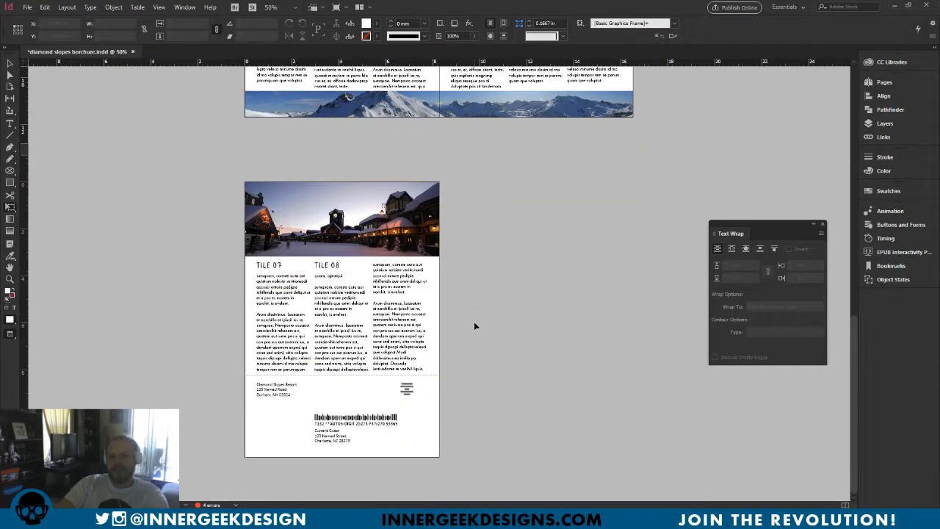
key(ctrl+equal)
key(ctrl+equal)
key(ctrl+equal)
key(ctrl+equal)
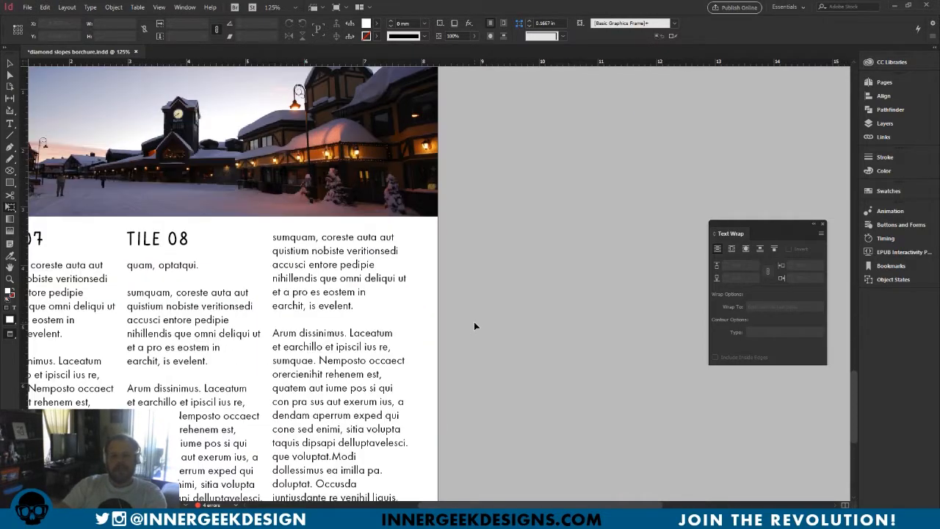
drag(419, 307, 561, 190)
drag(432, 241, 472, 242)
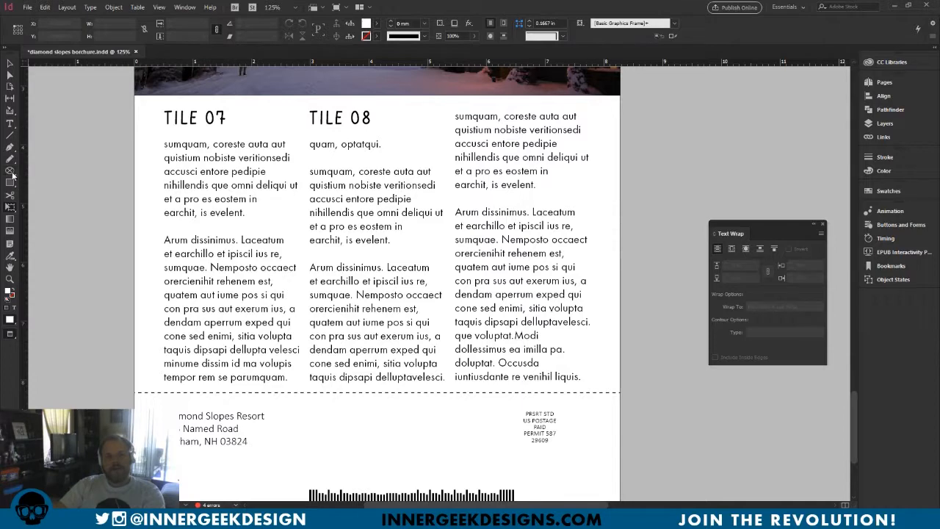
Draw a 1.07 in circular image frame and position copies over the gutters on both sides of the TILE 08 column.
key(w)
drag(550, 243, 331, 247)
drag(449, 213, 662, 332)
drag(784, 221, 811, 199)
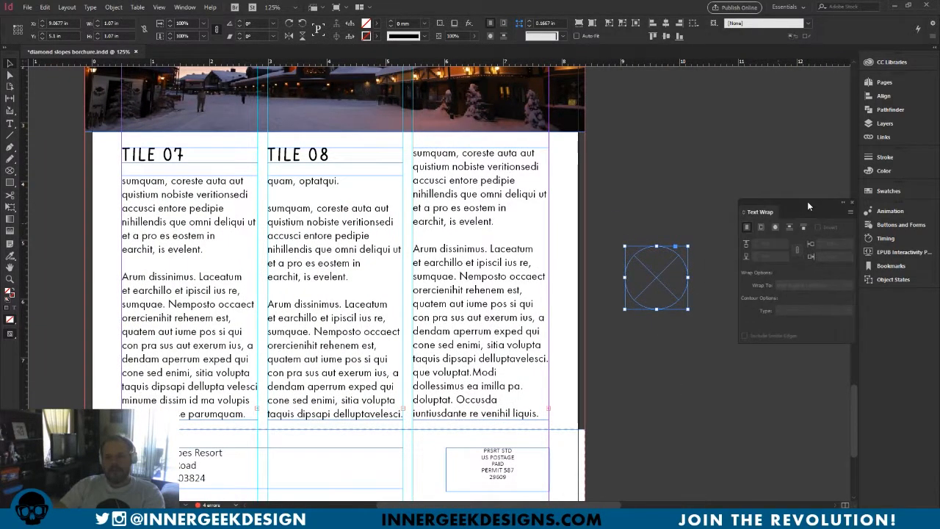
drag(677, 280, 397, 375)
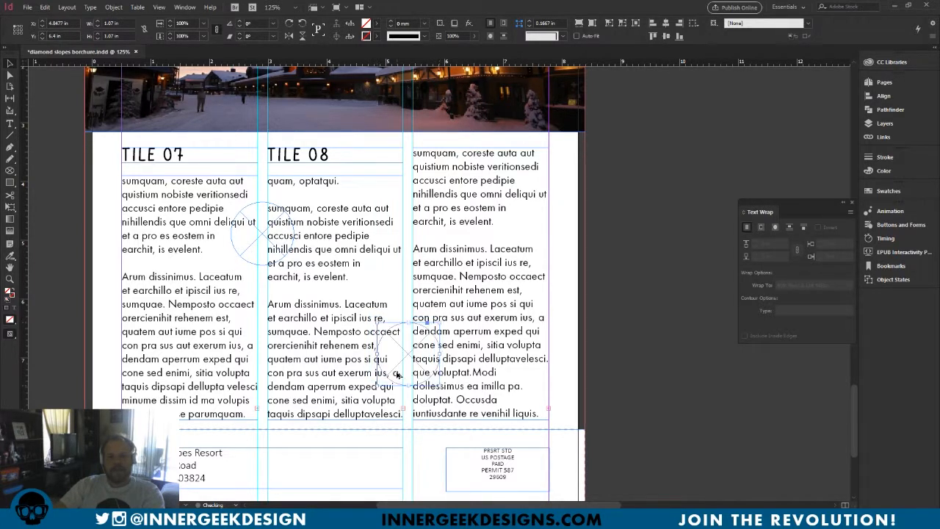
Place the snowboarder 07 image from the Diamond Slopes library in the circular frame between TILE 07 and TILE 08.
click(272, 257)
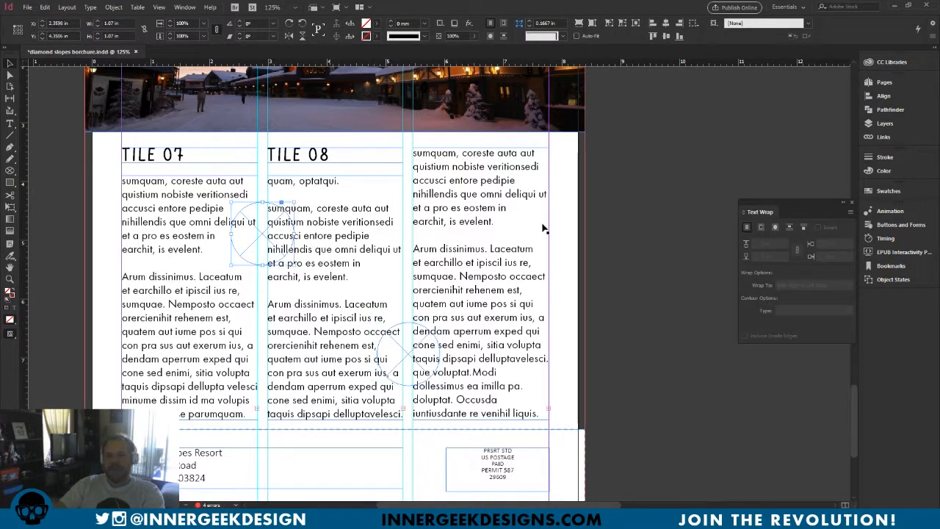
mouse_move(885, 82)
mouse_down()
mouse_move(887, 52)
mouse_move(890, 64)
mouse_up()
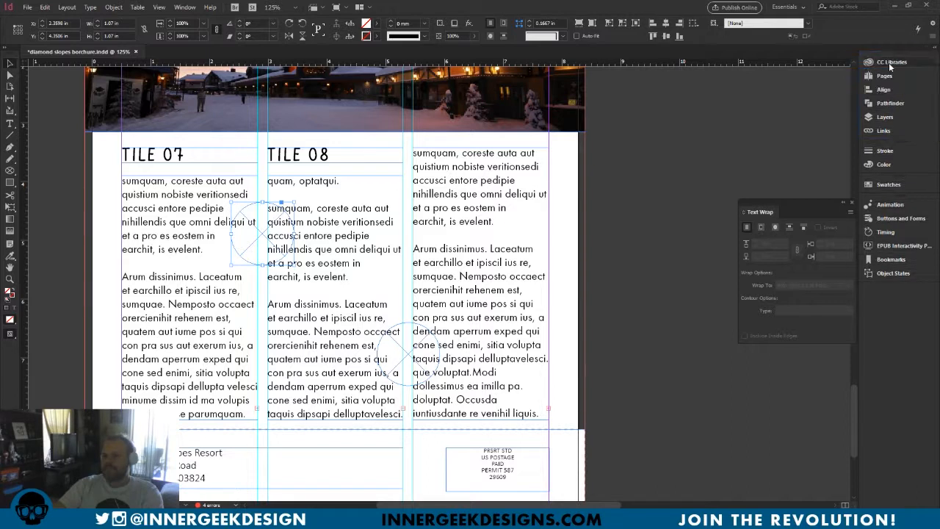
click(889, 63)
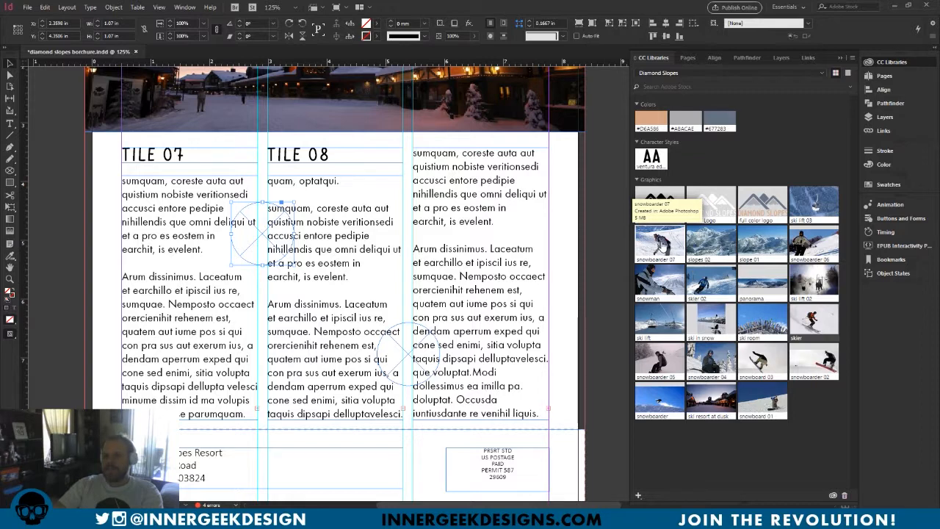
key(ctrl+minus)
key(ctrl+minus)
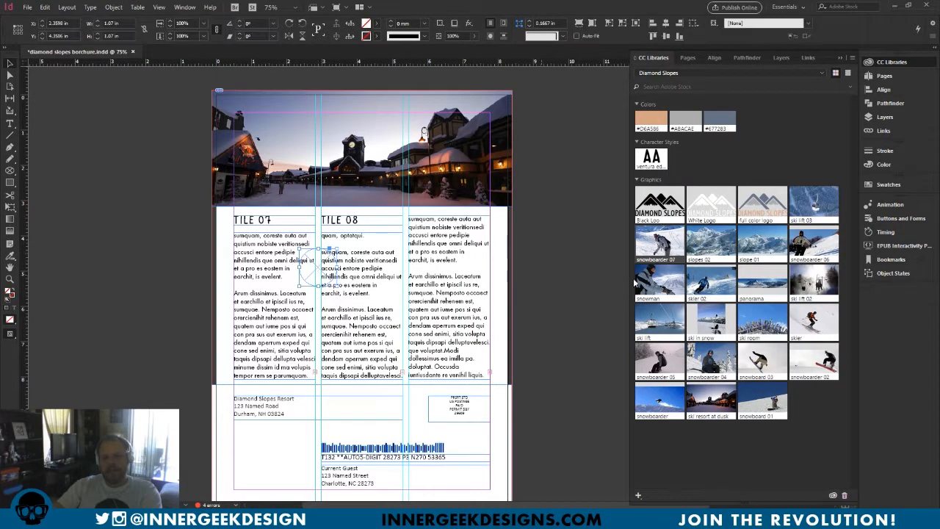
drag(659, 248, 524, 256)
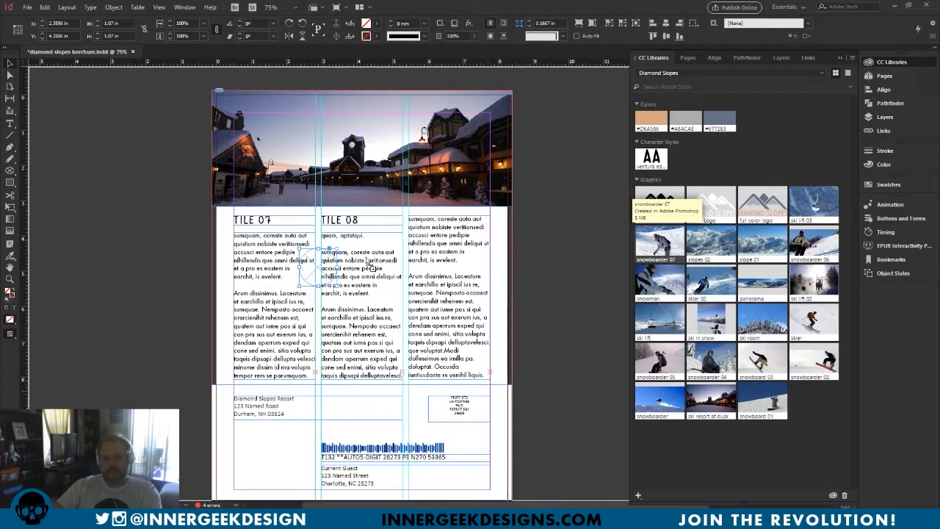
drag(367, 262, 312, 265)
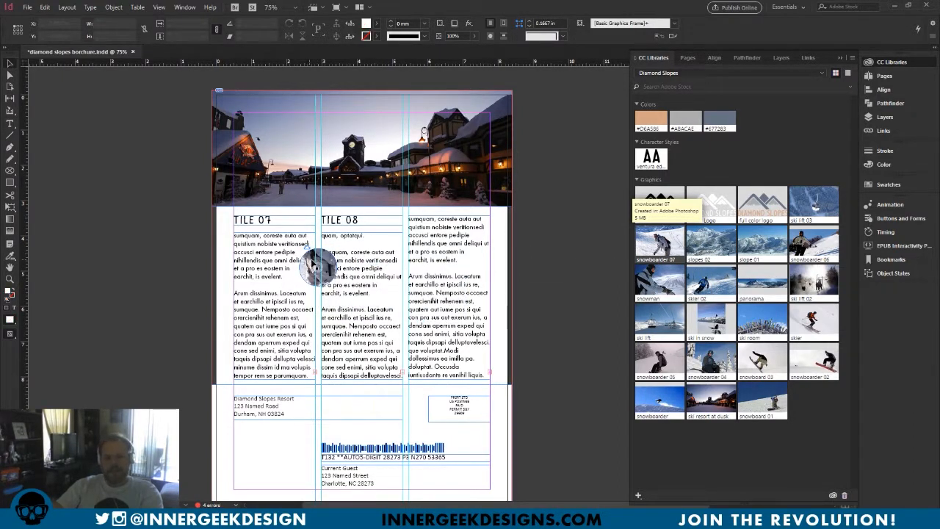
Scale the snowboarder image to about 51% and reposition it inside its circular frame to show the snowboarder.
click(318, 268)
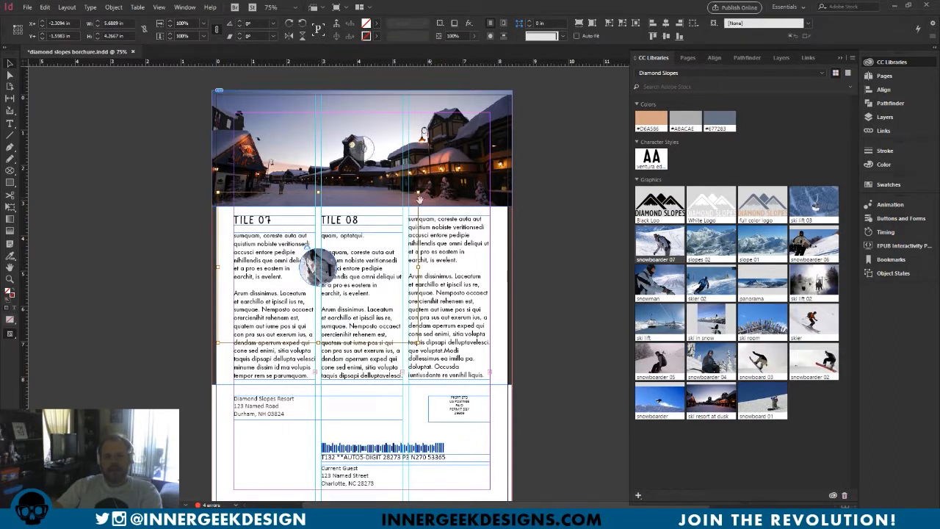
drag(417, 194, 343, 248)
drag(218, 343, 262, 310)
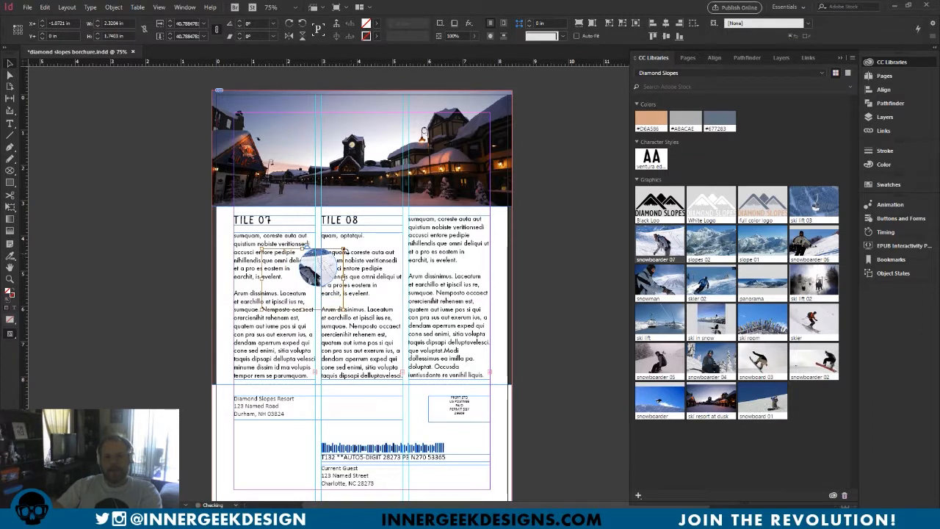
drag(343, 247, 349, 236)
mouse_move(315, 266)
mouse_down()
mouse_move(325, 271)
mouse_move(314, 270)
mouse_up()
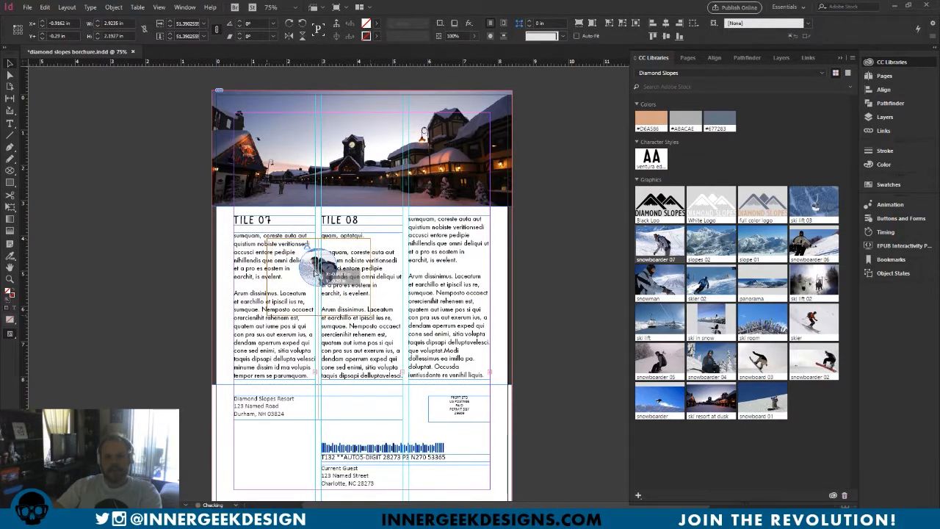
click(538, 309)
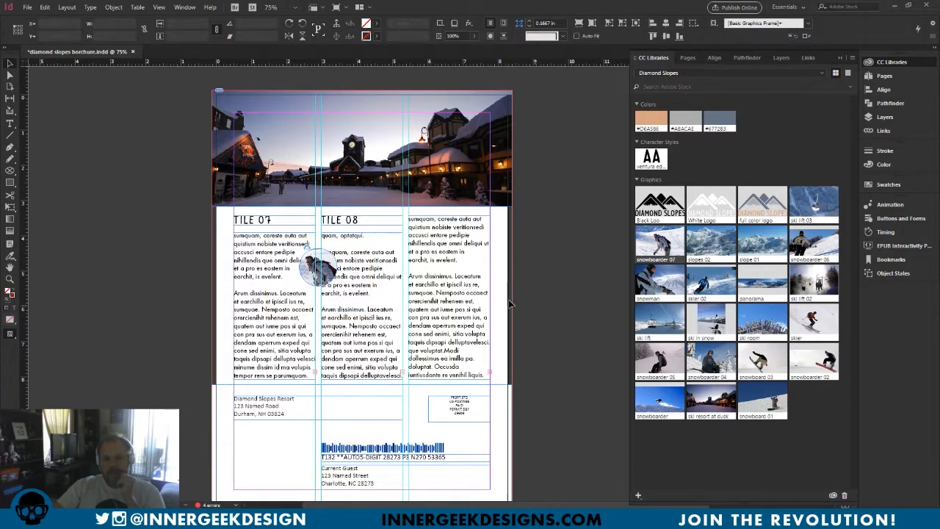
Wrap the TILE 07 and TILE 08 text around the circular snowboarder photo's shape with a 0.125 in offset.
click(316, 267)
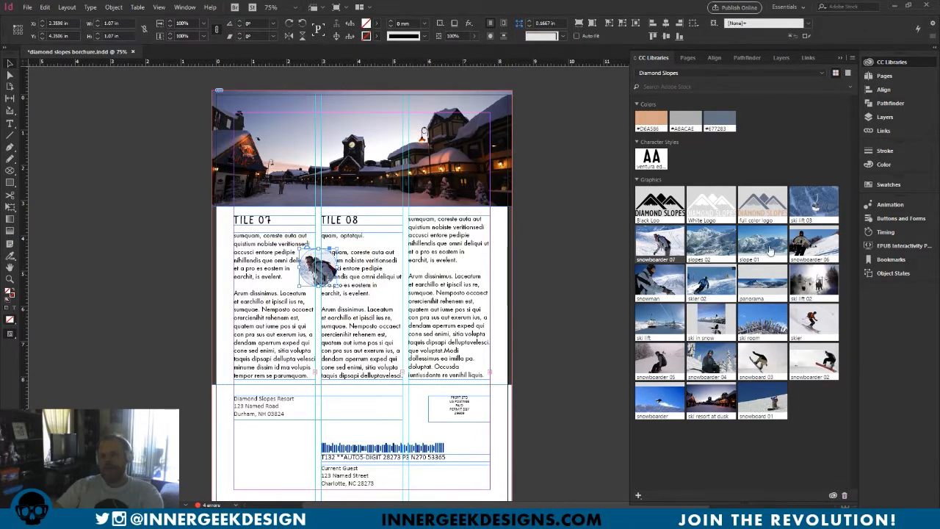
click(840, 57)
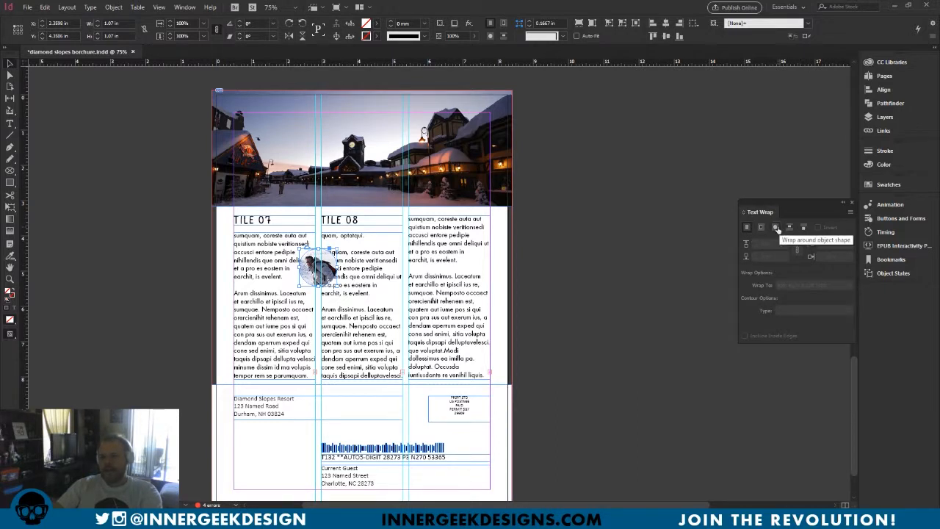
click(777, 229)
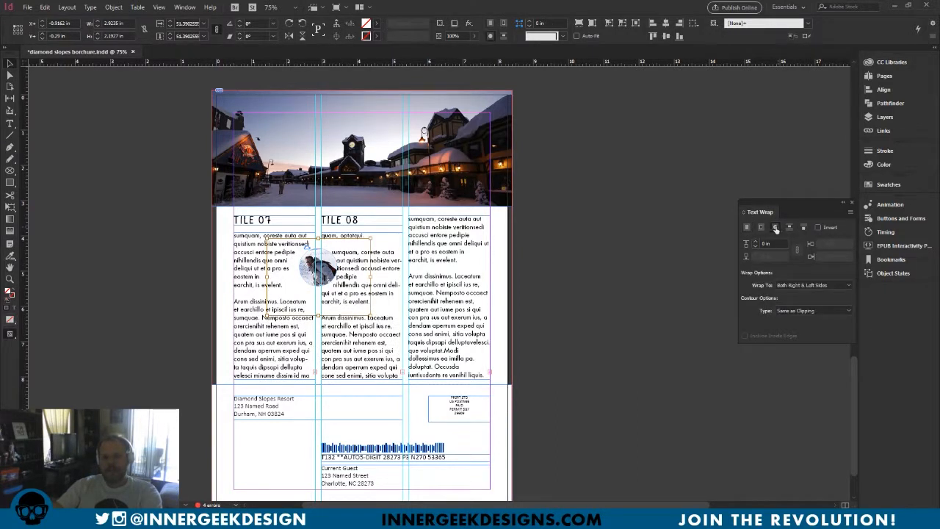
click(758, 244)
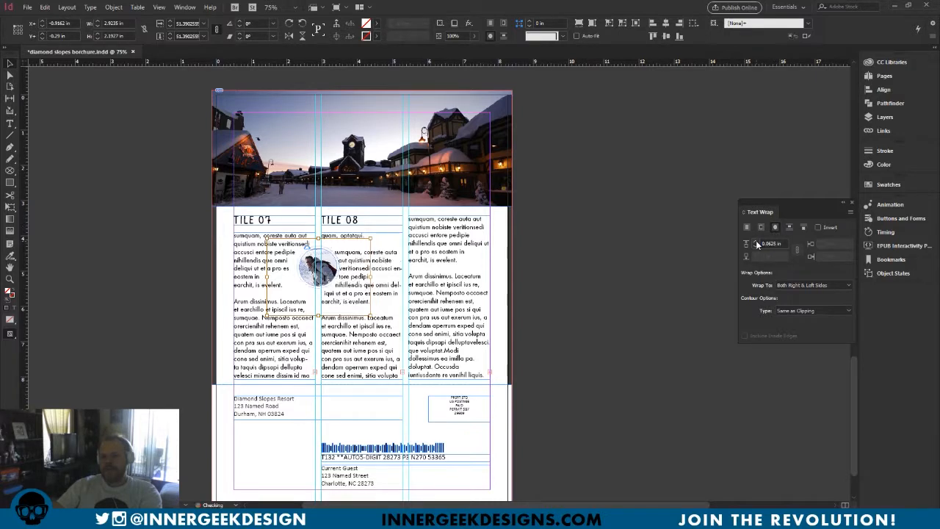
click(759, 245)
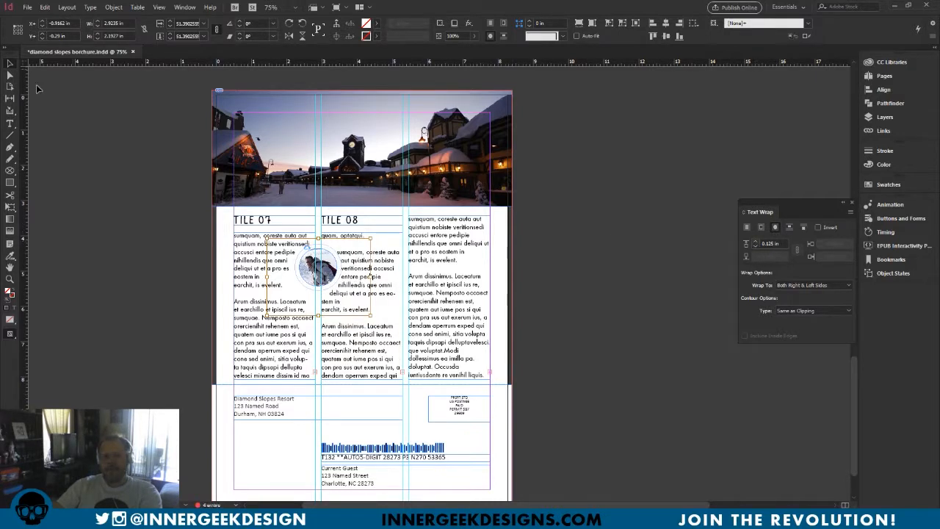
click(616, 297)
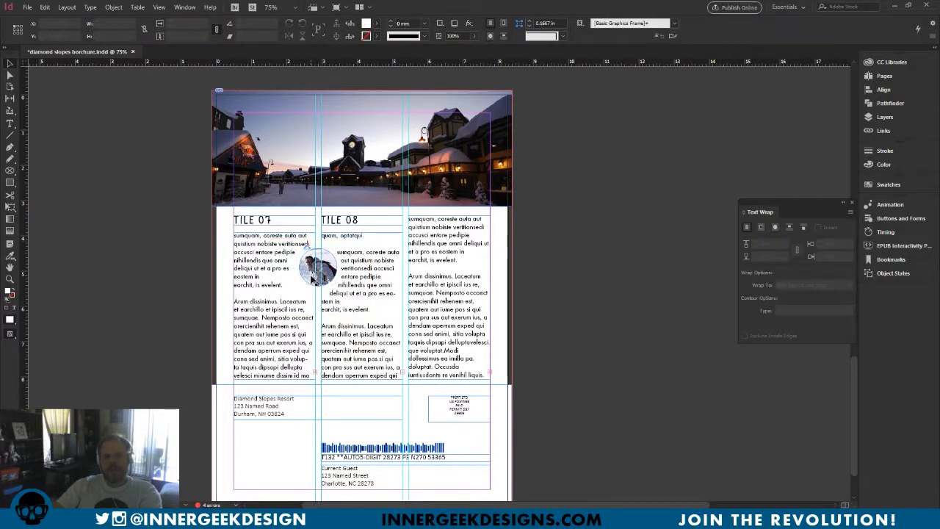
Shift the circular photo toward TILE 07 and enlarge it to 1.45 in, with a 0.1875 in text wrap offset.
mouse_move(312, 277)
mouse_down()
mouse_move(302, 276)
mouse_move(311, 282)
mouse_move(306, 292)
mouse_move(297, 285)
mouse_up()
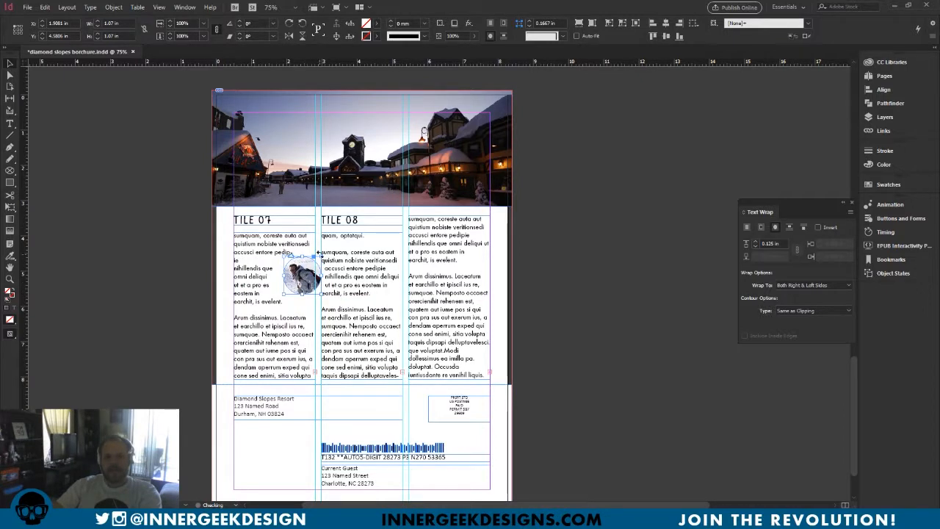
click(755, 243)
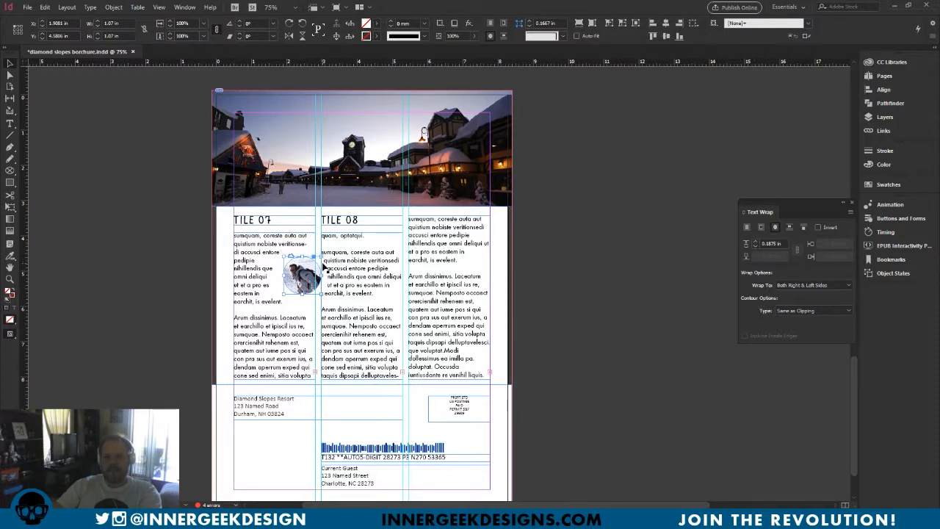
drag(320, 255, 335, 279)
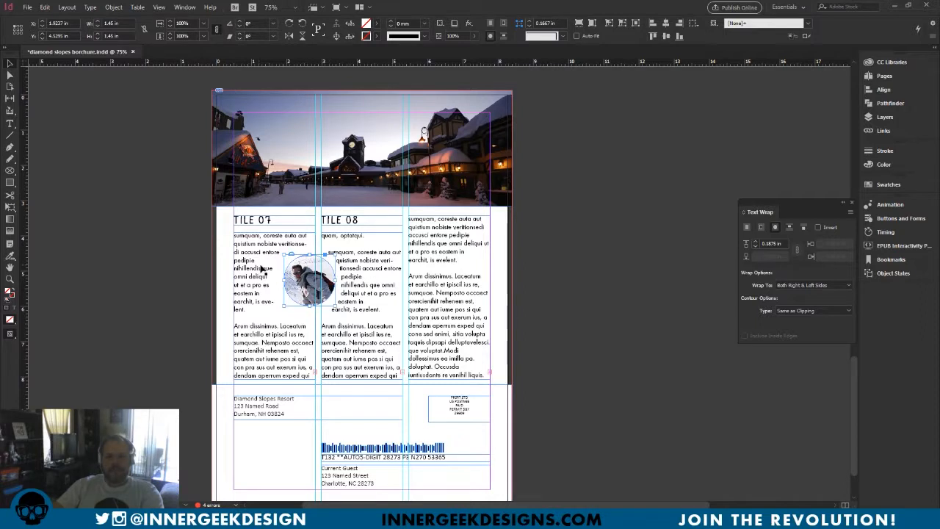
Remove the line break after "pedipie" in the TILE 07 text and the empty line below "quam, optatqui." in TILE 08.
key(t)
key(Delete)
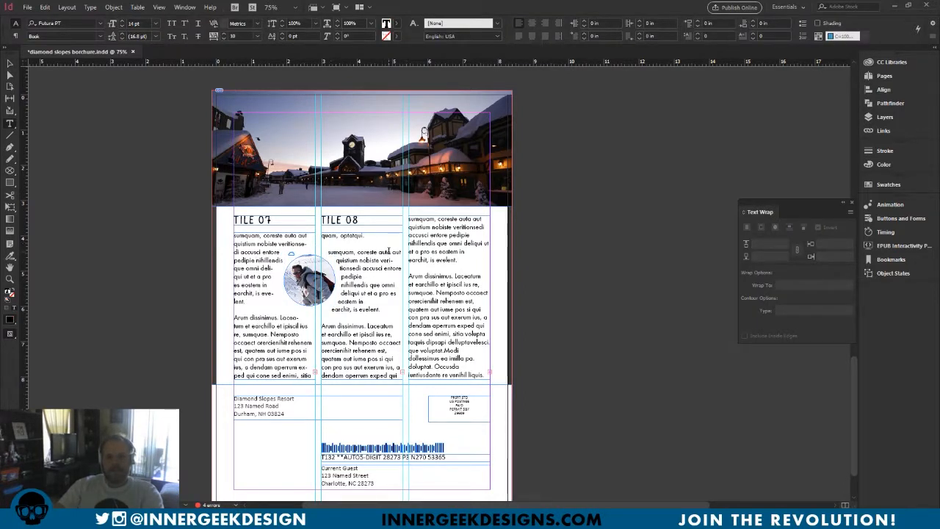
key(Delete)
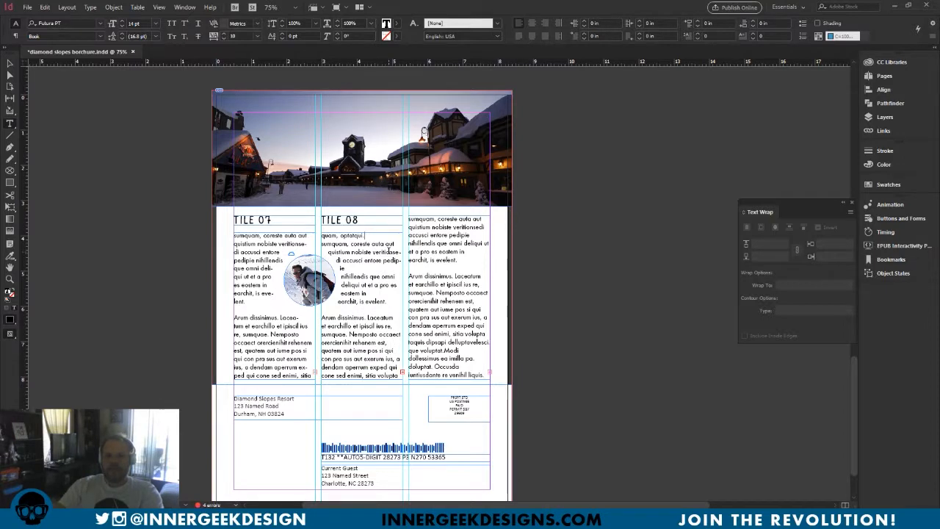
Remove the paragraph break after "quam, optatqui." in the TILE 08 text so the following paragraph continues on the same line.
key(Delete)
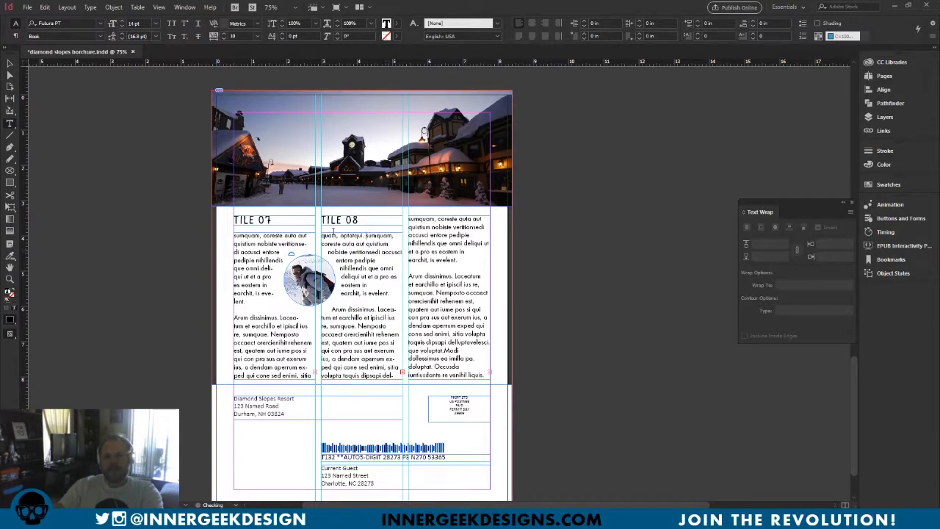
click(9, 64)
click(99, 229)
Preview the TILE 07/08 mailer page without guides and frame edges to examine the text wrap around the circular photo.
key(w)
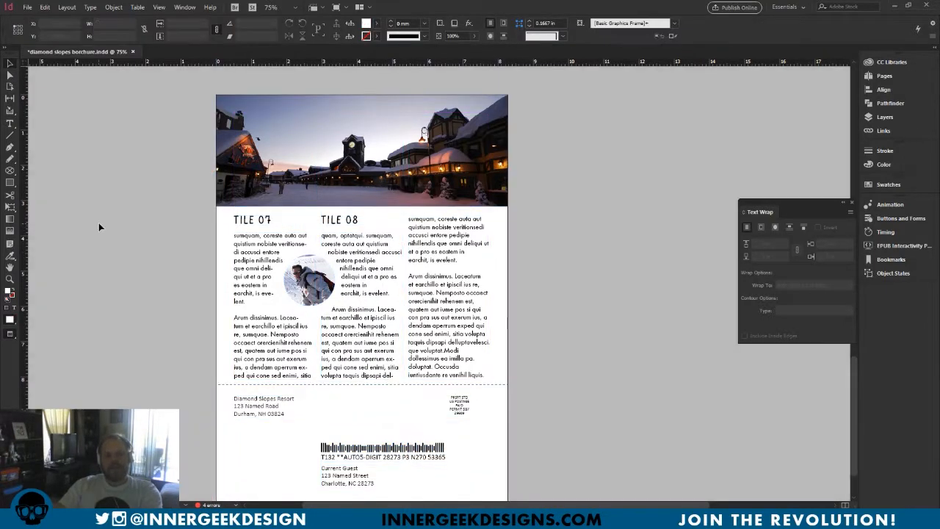
drag(500, 290, 428, 257)
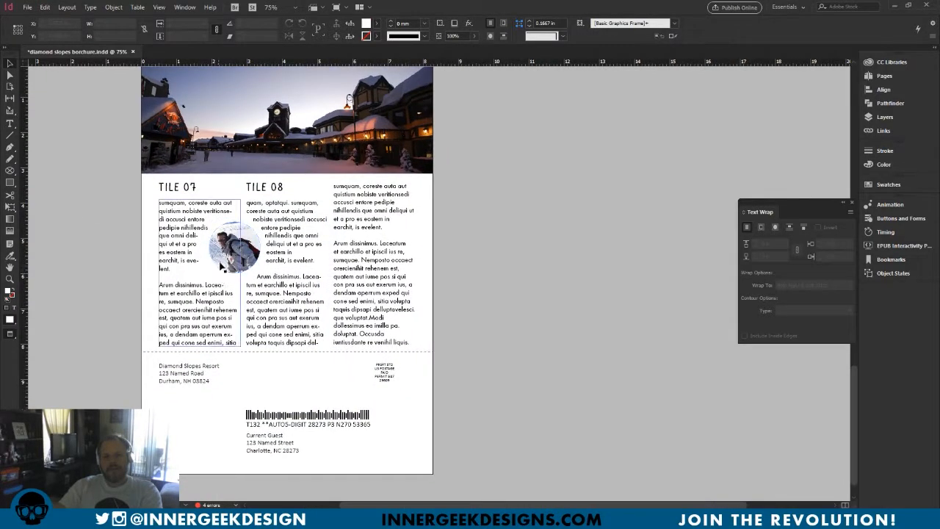
click(221, 262)
key(alt+w)
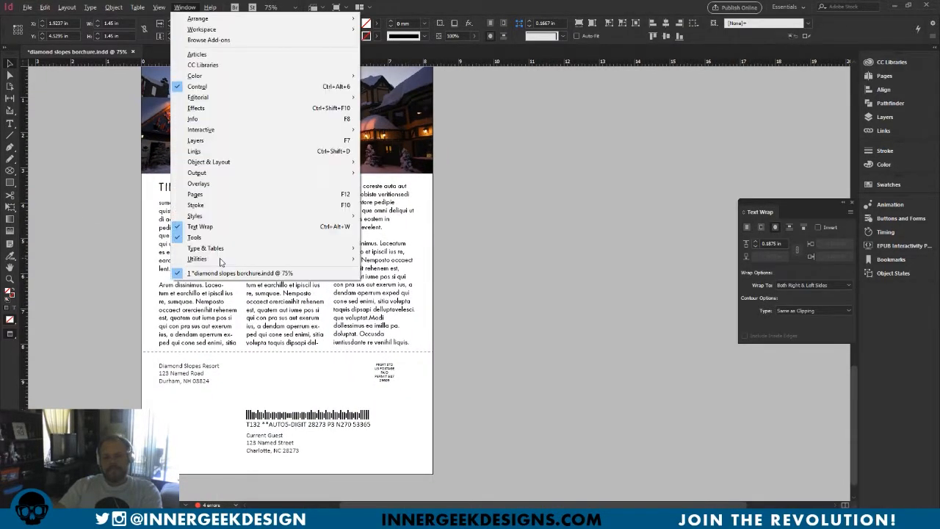
click(532, 233)
click(532, 234)
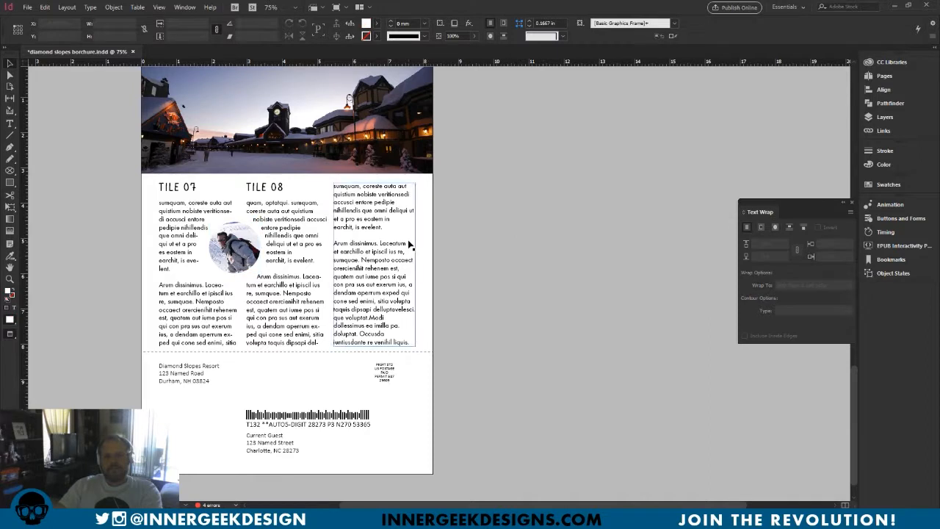
key(w)
key(w)
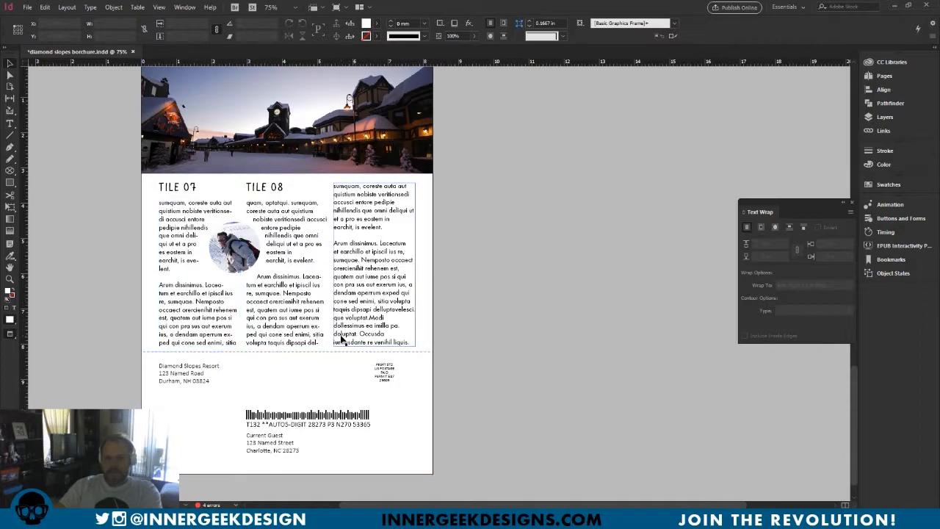
Return to the normal view with guides and look over the cover, interior spread and mailer page of the brochure.
scroll(483, 353, up, 8)
key(w)
scroll(481, 357, down, 9)
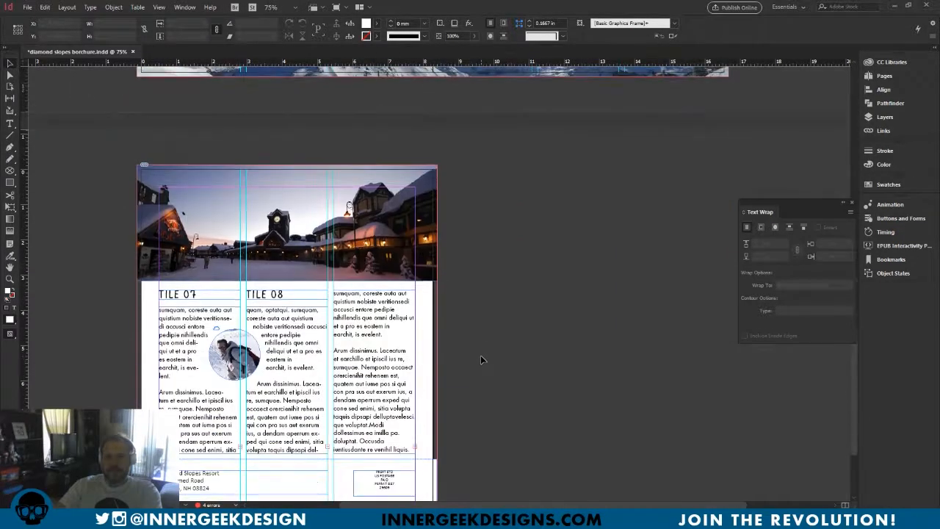
scroll(470, 338, up, 10)
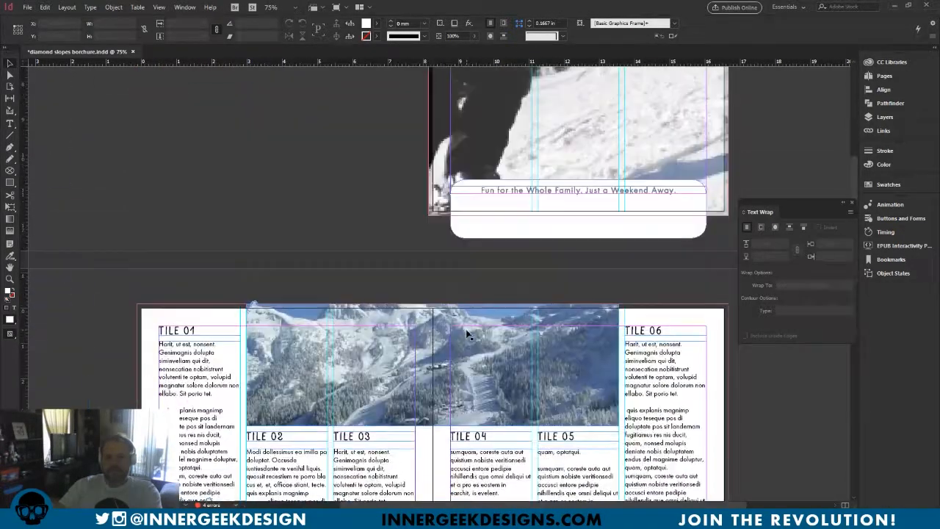
scroll(478, 328, up, 2)
key(ctrl+minus)
key(ctrl+minus)
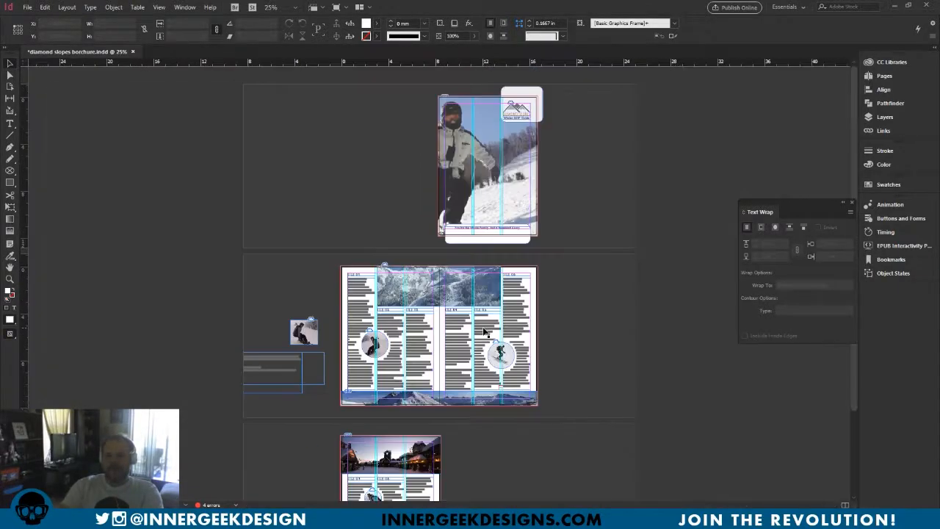
key(ctrl+equal)
key(ctrl+equal)
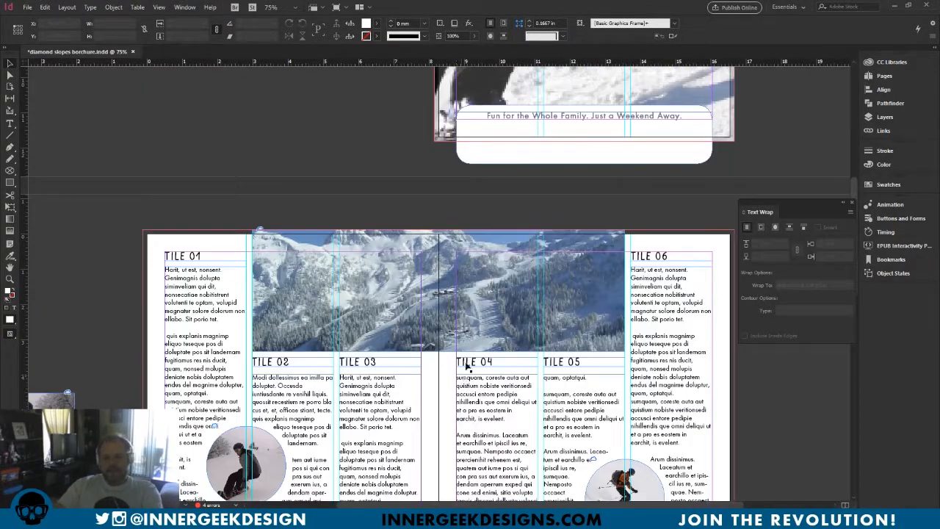
Examine the circular snowboarder and skier photos on the interior spread and how the column text wraps around them.
scroll(483, 353, down, 4)
scroll(485, 363, down, 2)
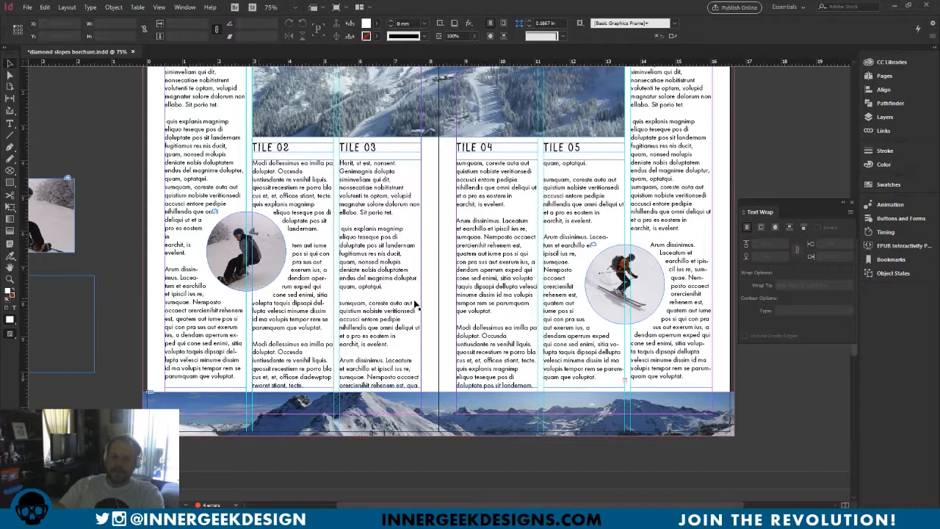
click(277, 274)
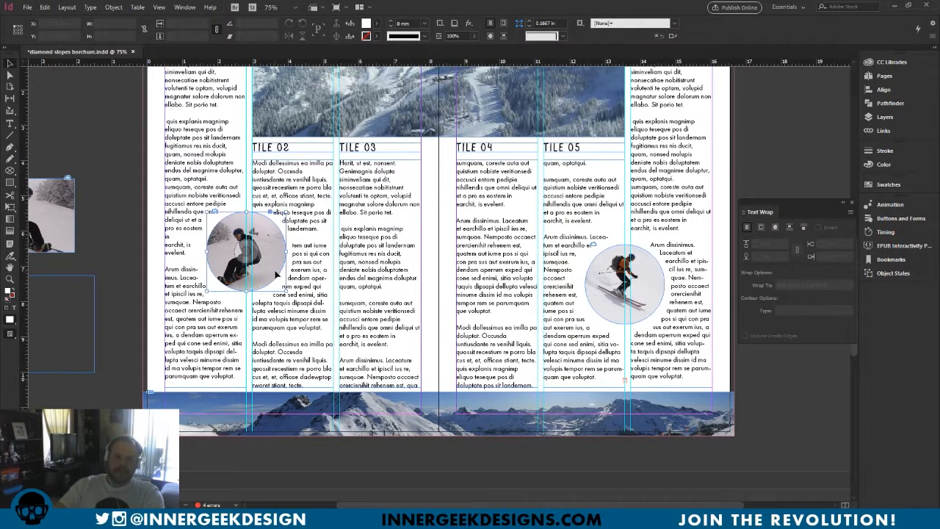
click(610, 320)
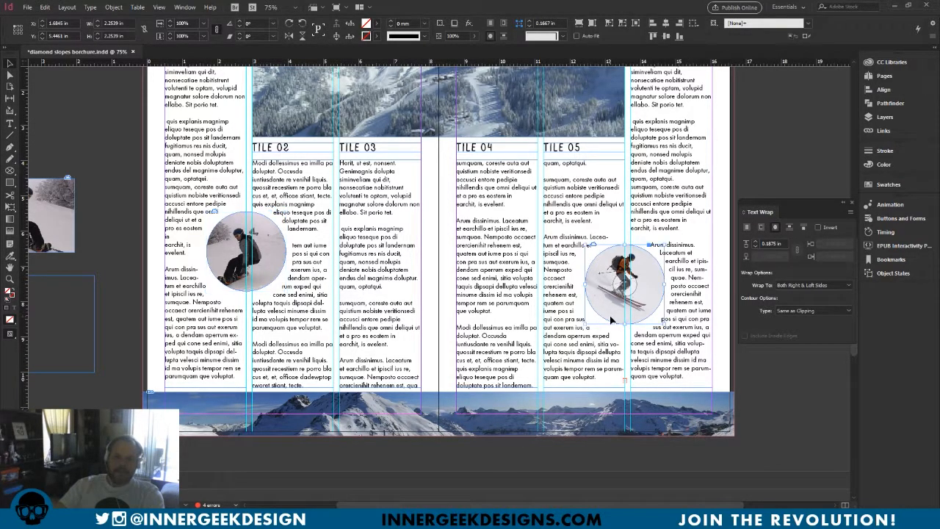
click(784, 438)
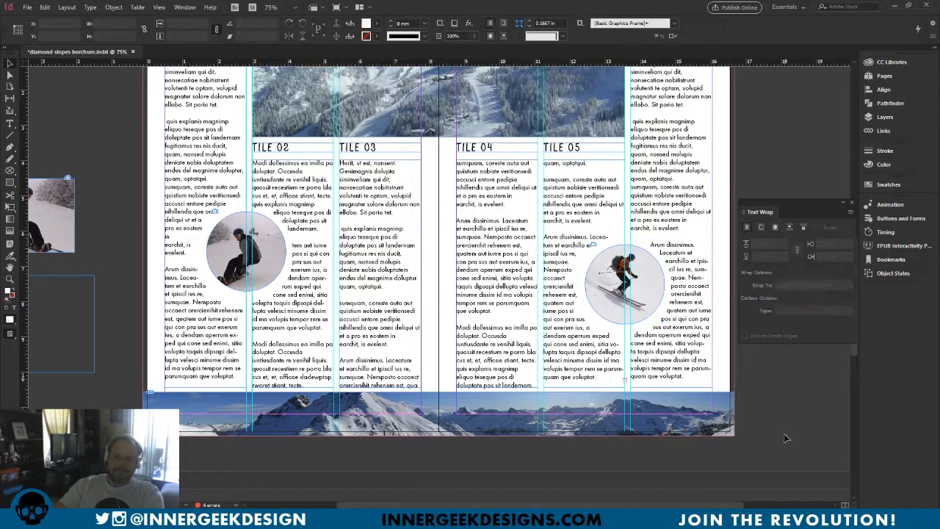